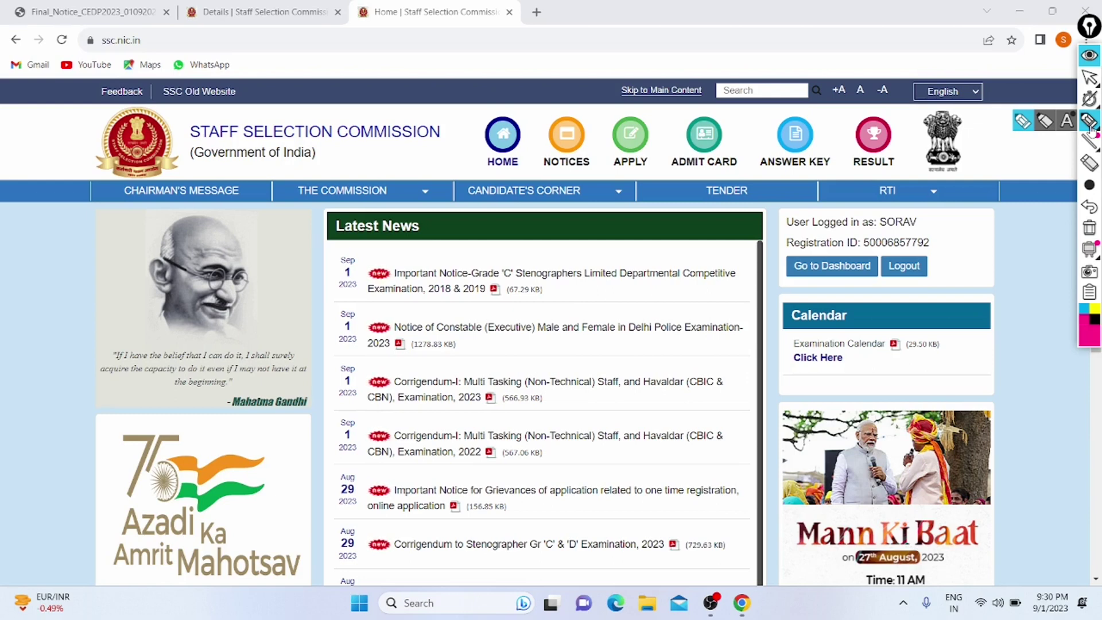
Step: Circle the ssc.nic.in address in the browser's address bar with the pink highlighter
click(1090, 123)
mouse_move(83, 67)
mouse_down()
mouse_move(261, 73)
mouse_move(86, 54)
mouse_move(202, 89)
mouse_up()
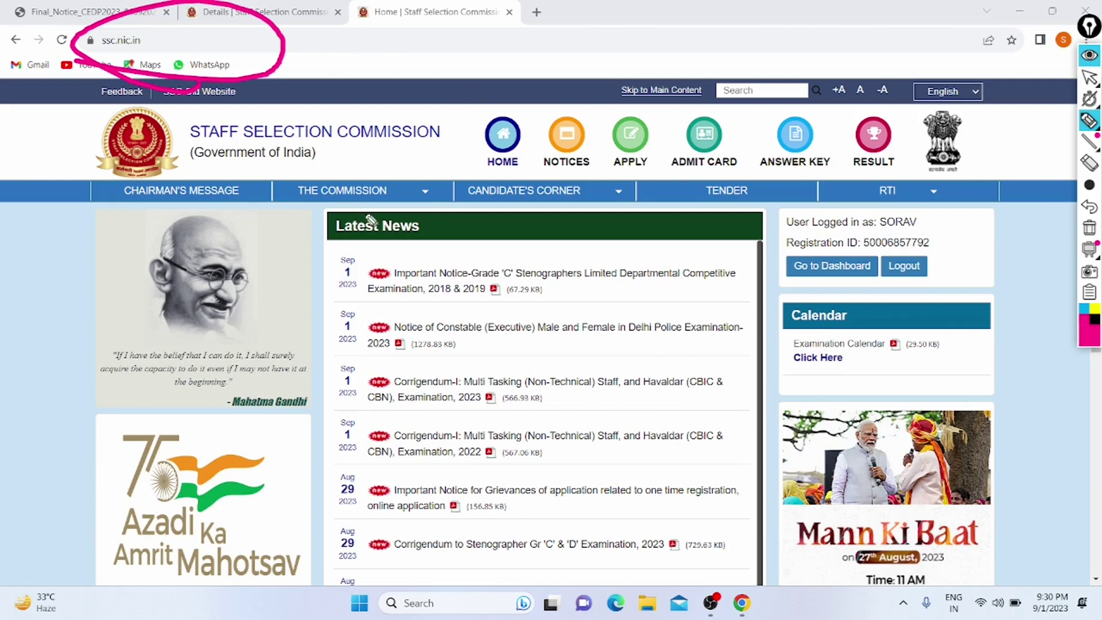
Step: Underline Constable (Executive) in Latest News, then undo both pink marks and return to the arrow tool
drag(443, 340, 555, 340)
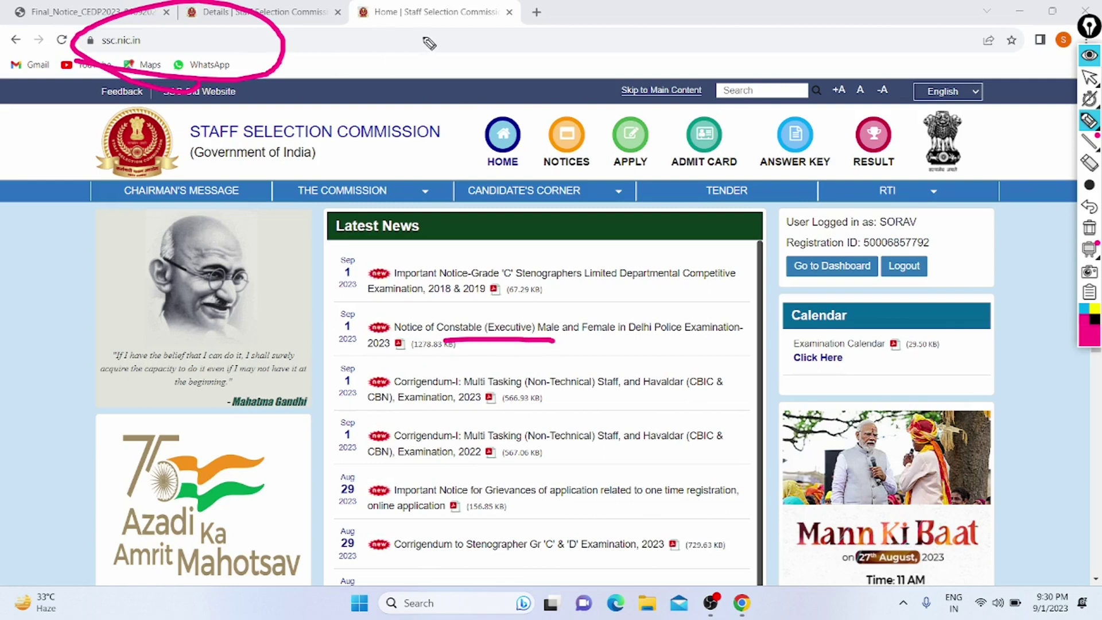
click(1090, 208)
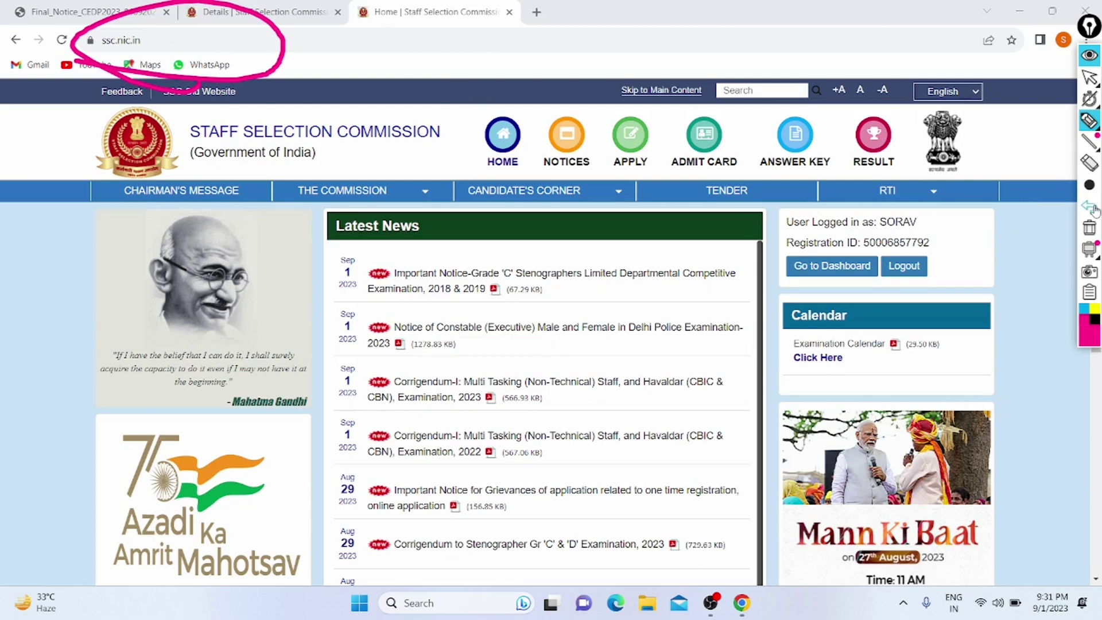
click(1091, 209)
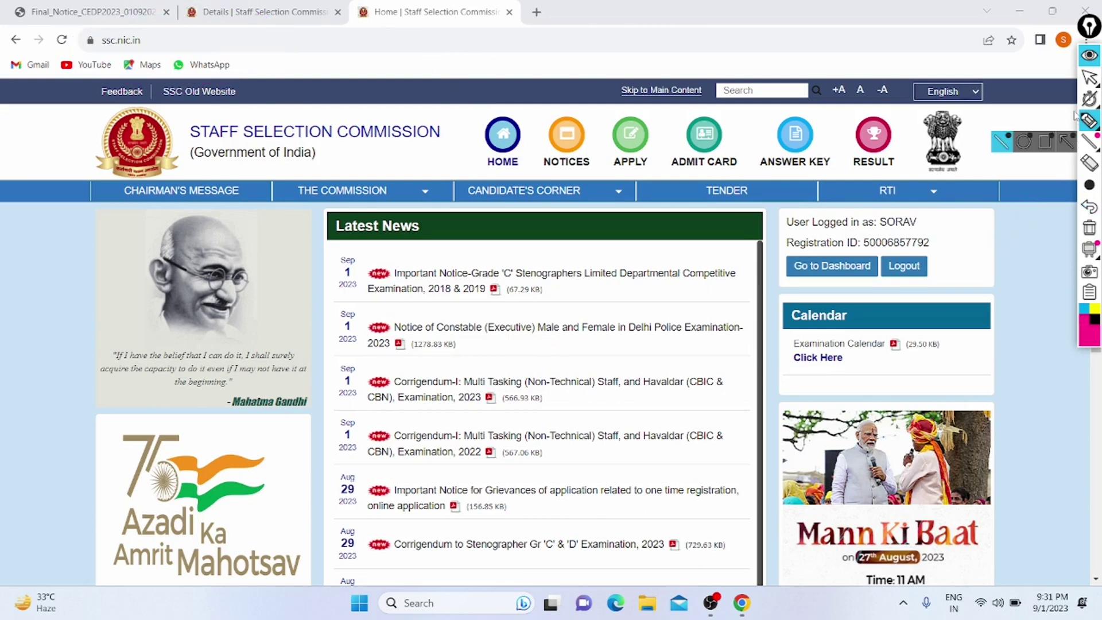
click(1092, 79)
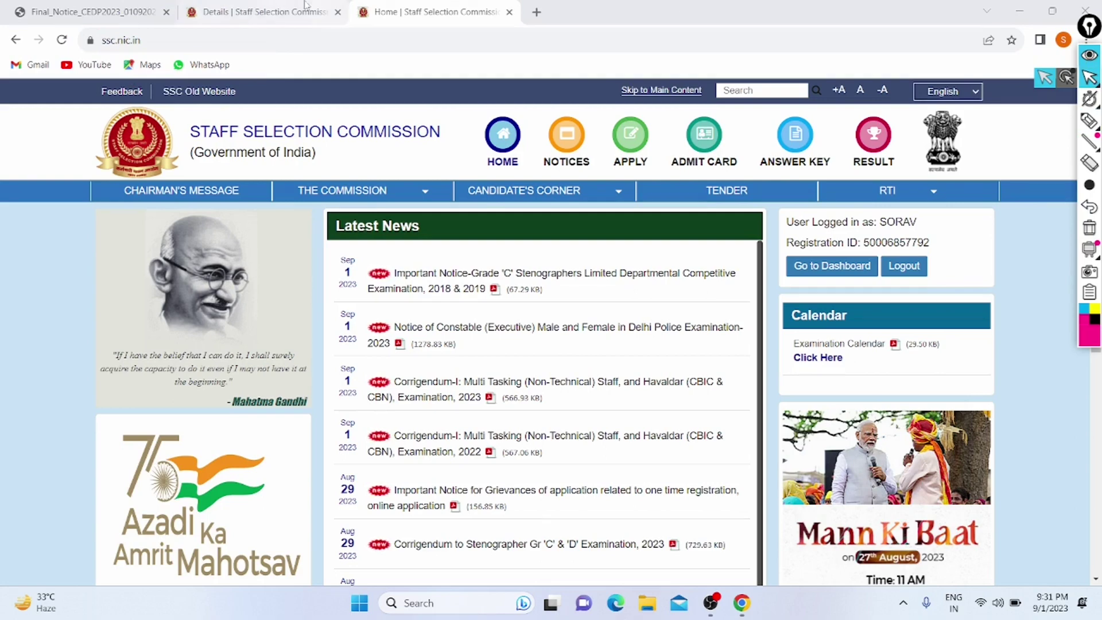
Step: Glance at the PDF notice and candidate portal tabs, ending back on the SSC home page tab
click(113, 7)
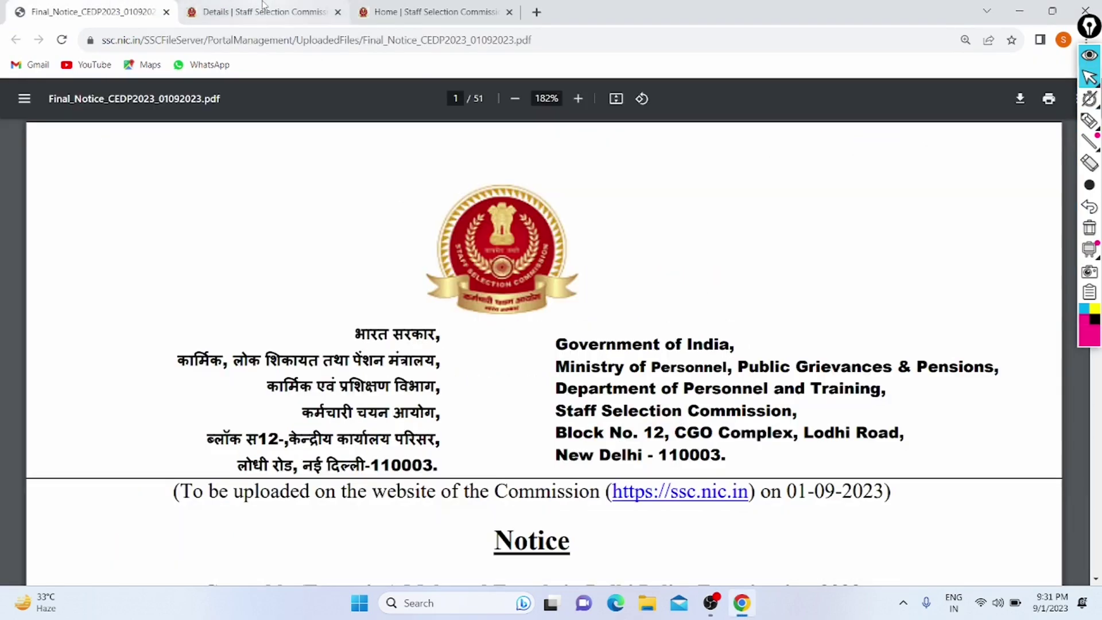
click(264, 7)
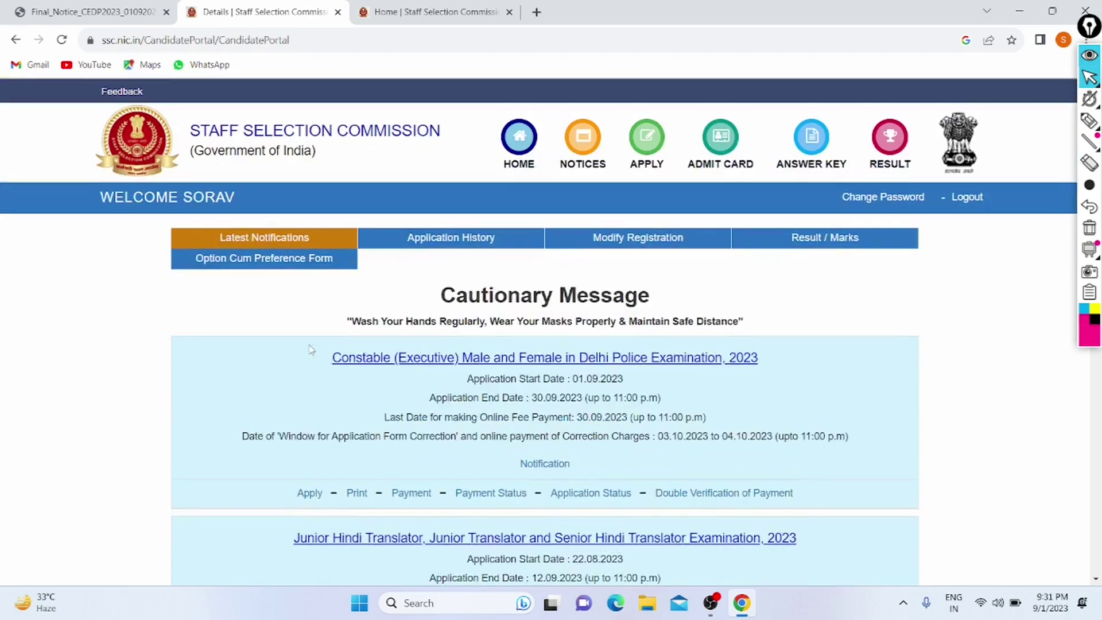
click(439, 10)
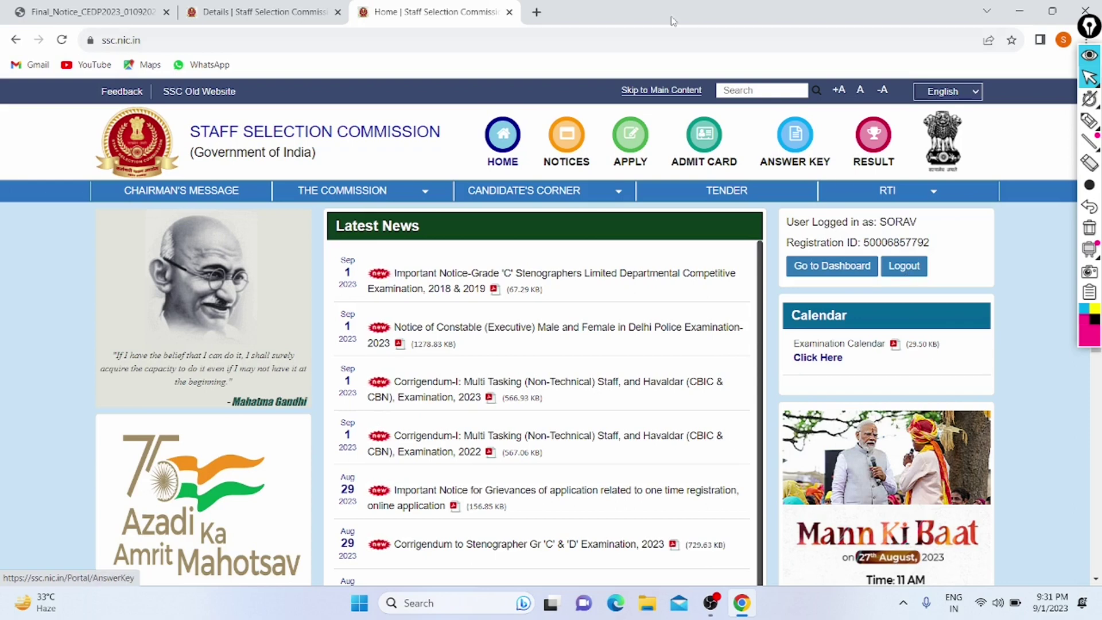
Step: On the candidate portal, check-mark and underline the Constable exam heading and circle its Apply link
click(299, 4)
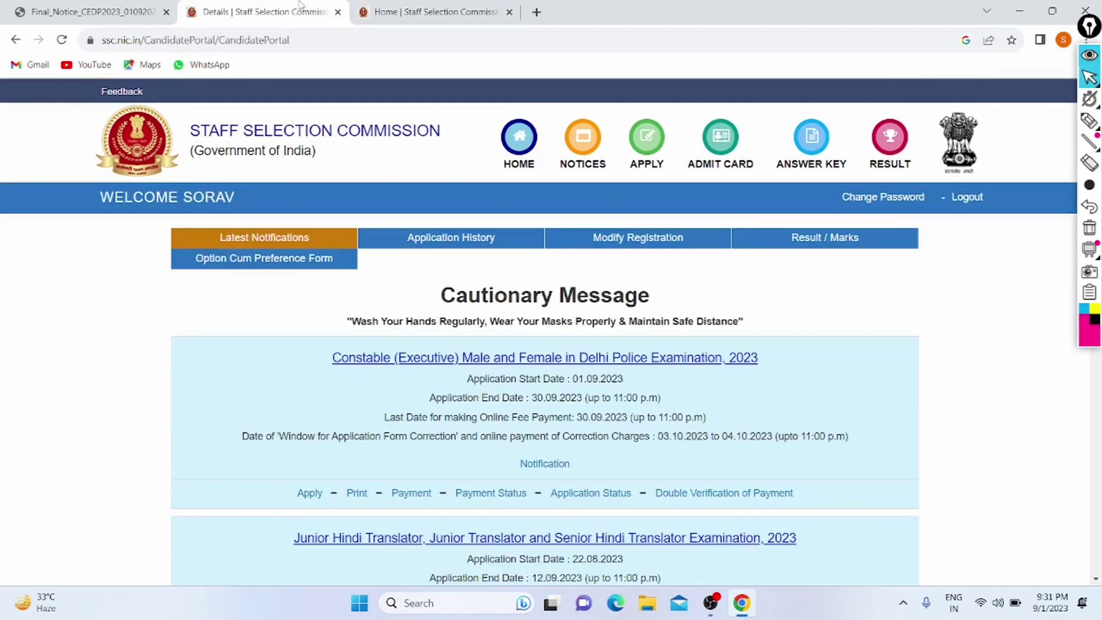
scroll(233, 318, down, 2)
scroll(233, 320, down, 2)
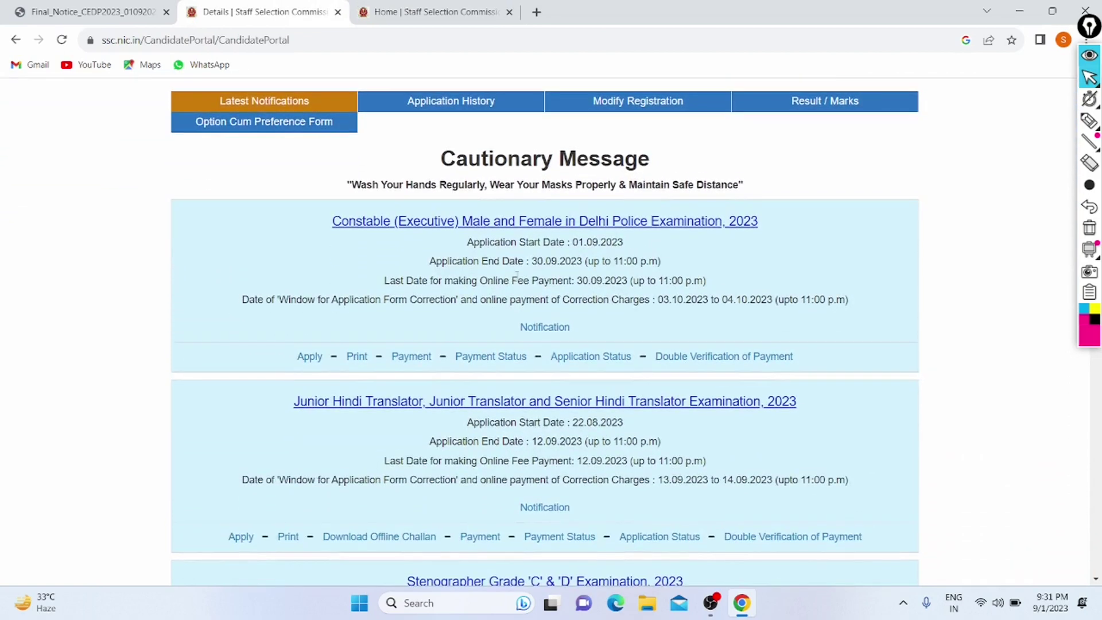
click(1088, 124)
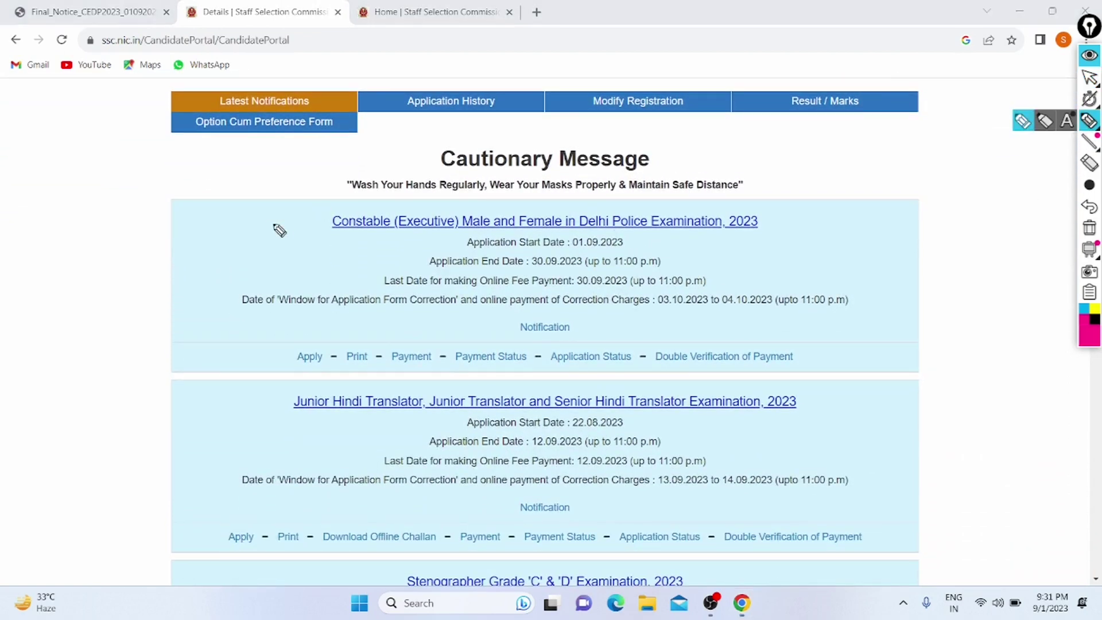
drag(279, 220, 363, 170)
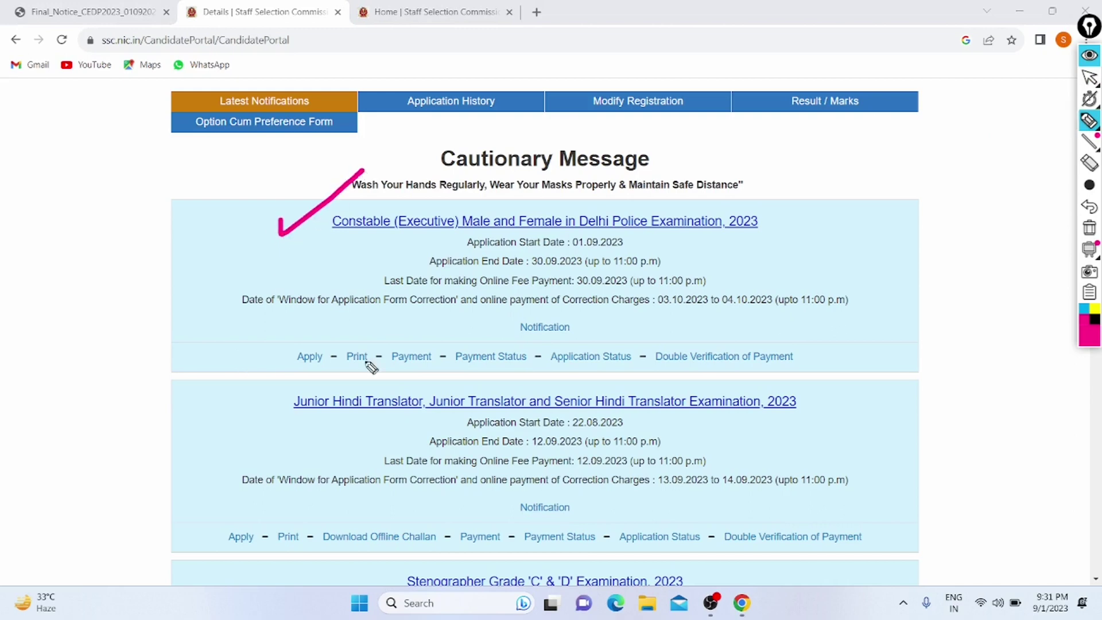
drag(333, 243, 401, 253)
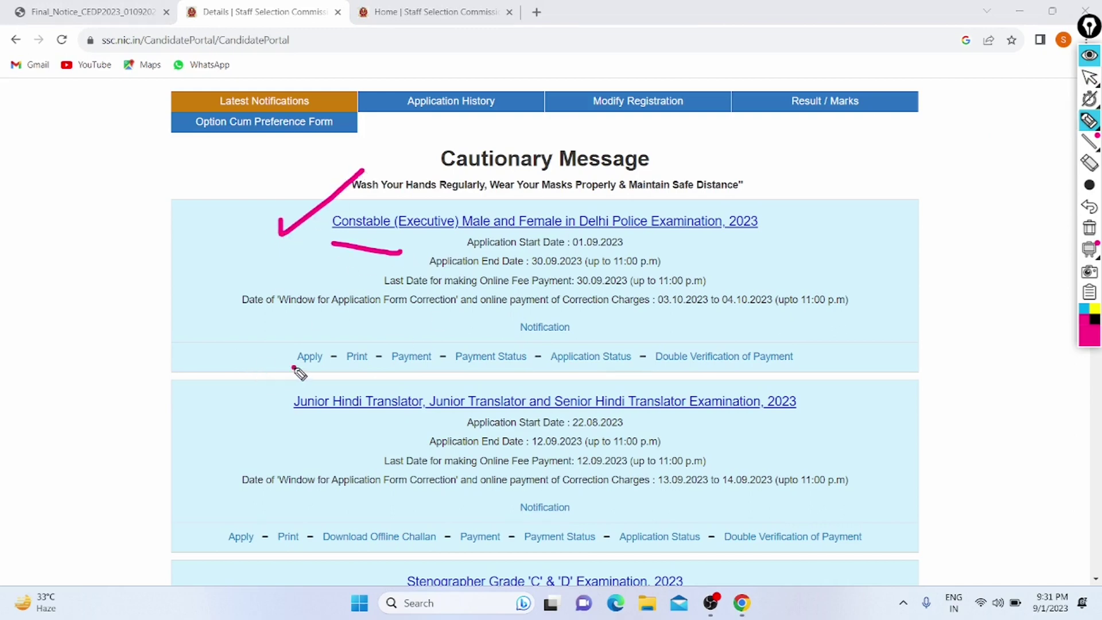
mouse_move(317, 367)
mouse_down()
mouse_move(256, 352)
mouse_move(310, 370)
mouse_up()
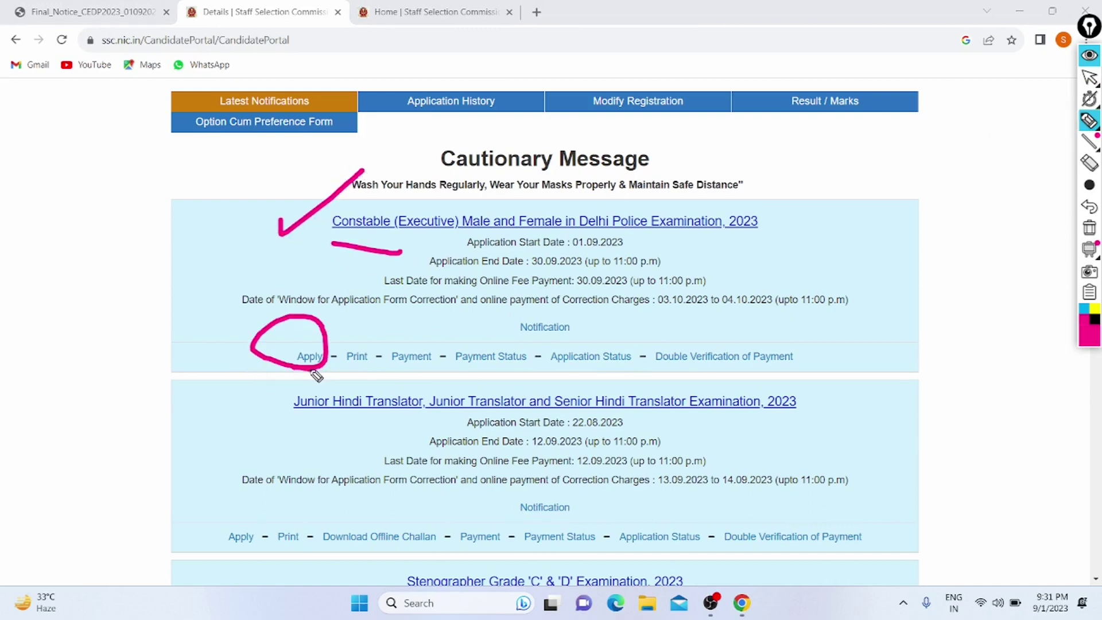
Step: Undo the three annotations, return to the arrow tool, and apply for the Constable (Executive) 2023 exam
click(1089, 206)
click(1089, 206)
click(1089, 206)
click(1090, 78)
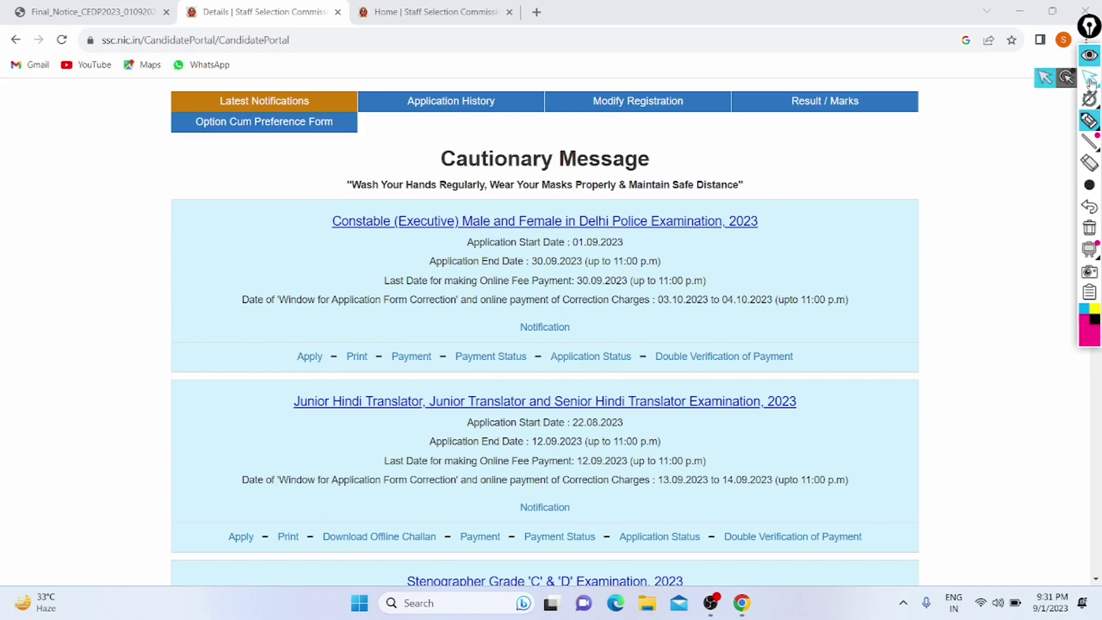
click(1089, 77)
click(305, 358)
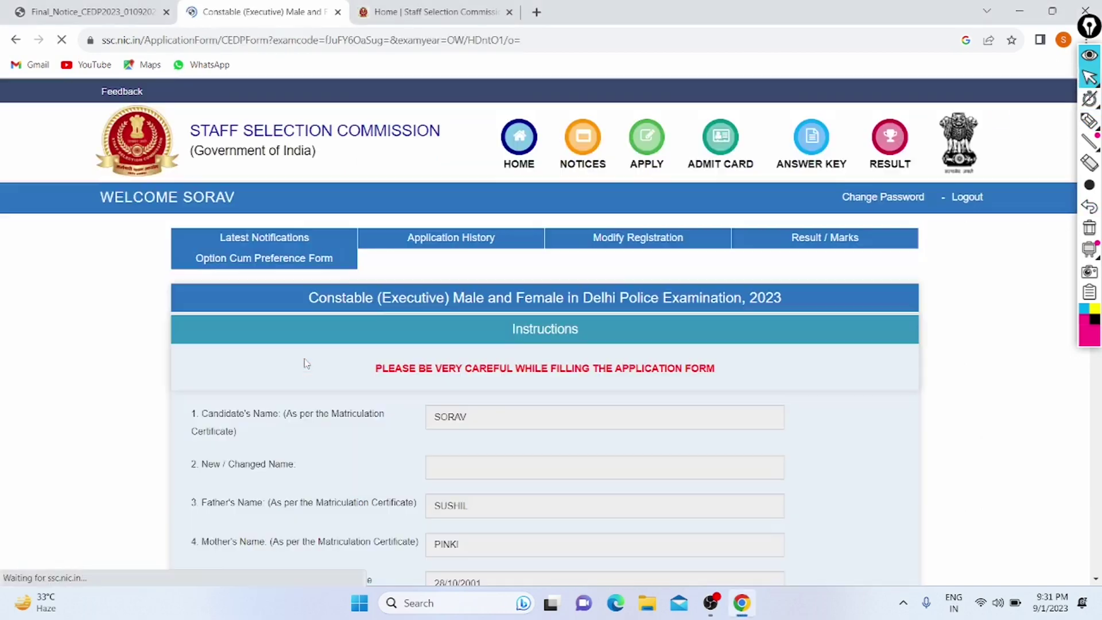
Step: Scroll through form fields 1–16 to review the prefilled personal and 2018 matriculation details
scroll(305, 364, down, 3)
scroll(305, 364, down, 3)
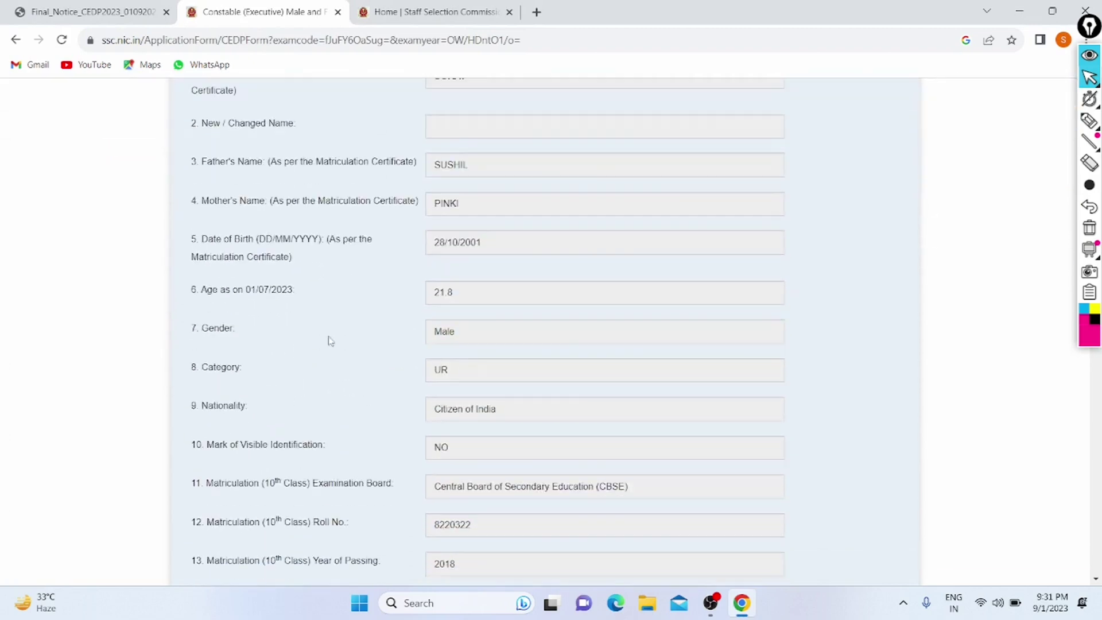
scroll(349, 318, up, 2)
scroll(358, 276, down, 2)
scroll(358, 277, down, 2)
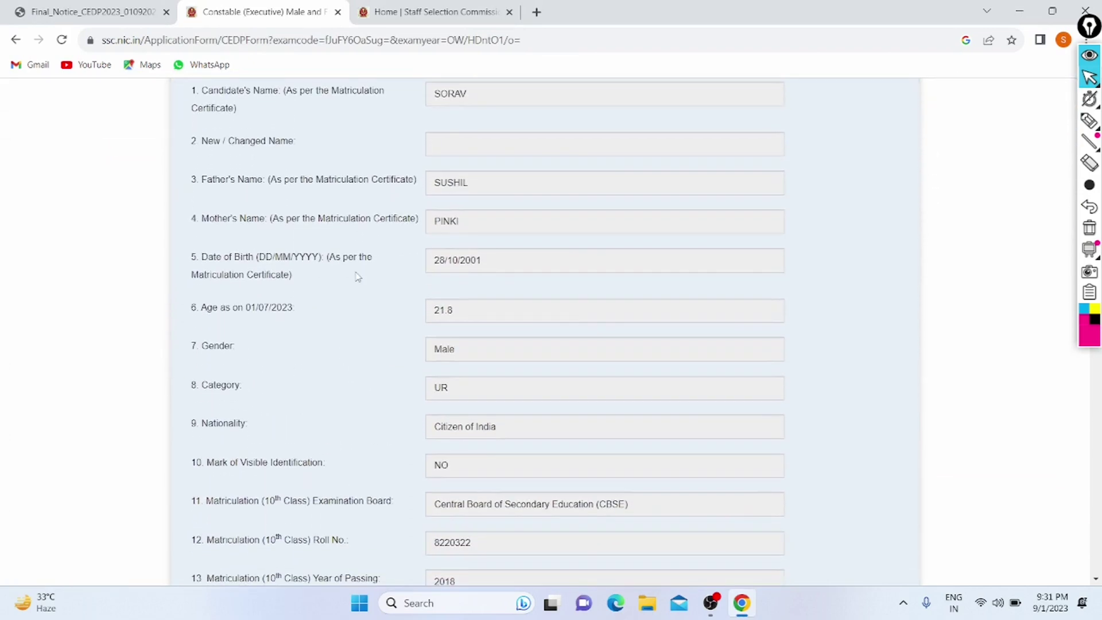
scroll(358, 276, down, 1)
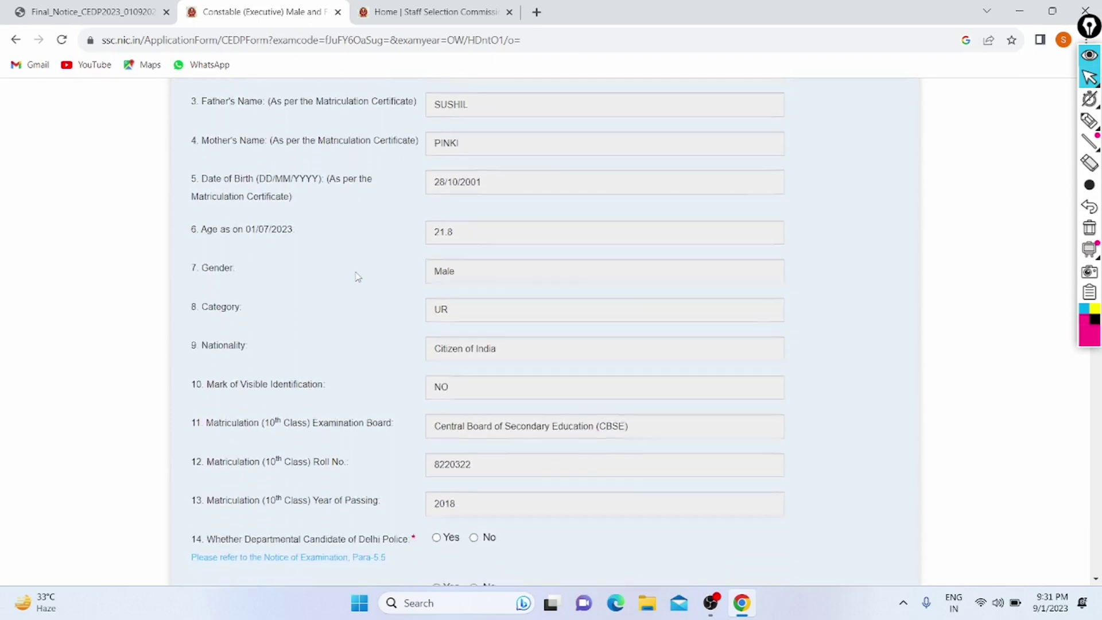
scroll(358, 276, down, 2)
scroll(358, 277, down, 1)
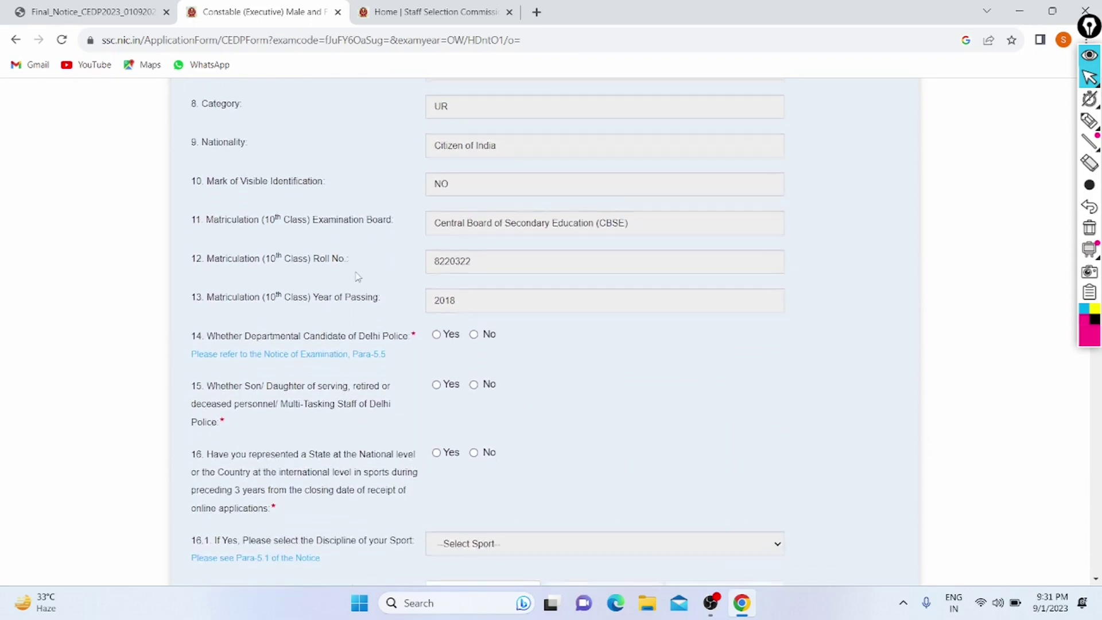
scroll(393, 218, down, 2)
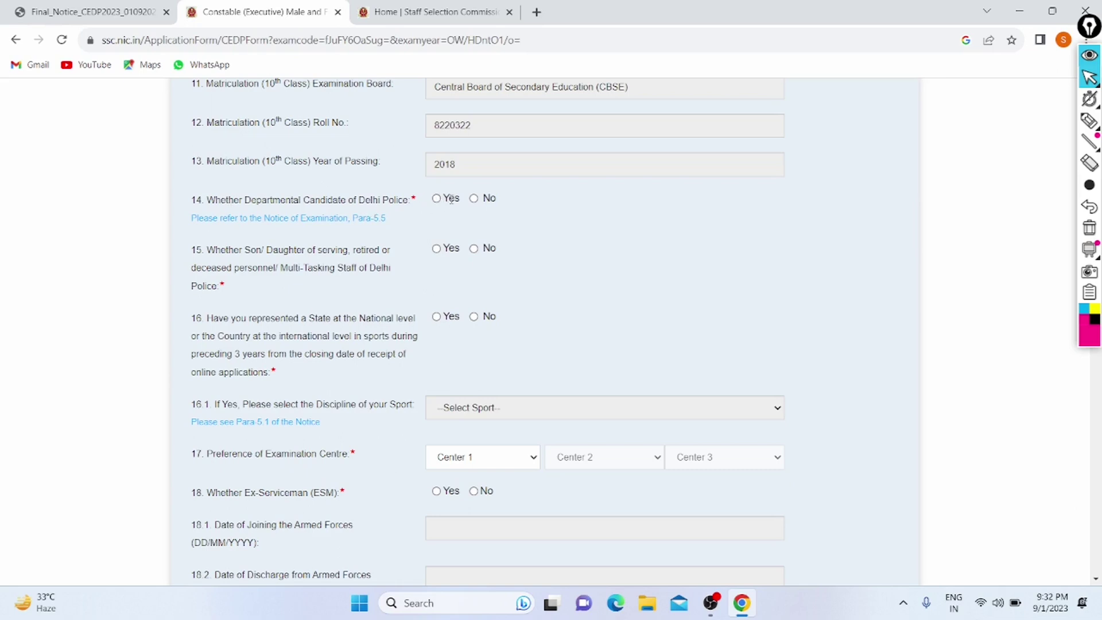
Step: Answer No for departmental Delhi Police candidate, Delhi Police staff member's child, and state/country sports representation
click(474, 198)
scroll(340, 225, down, 1)
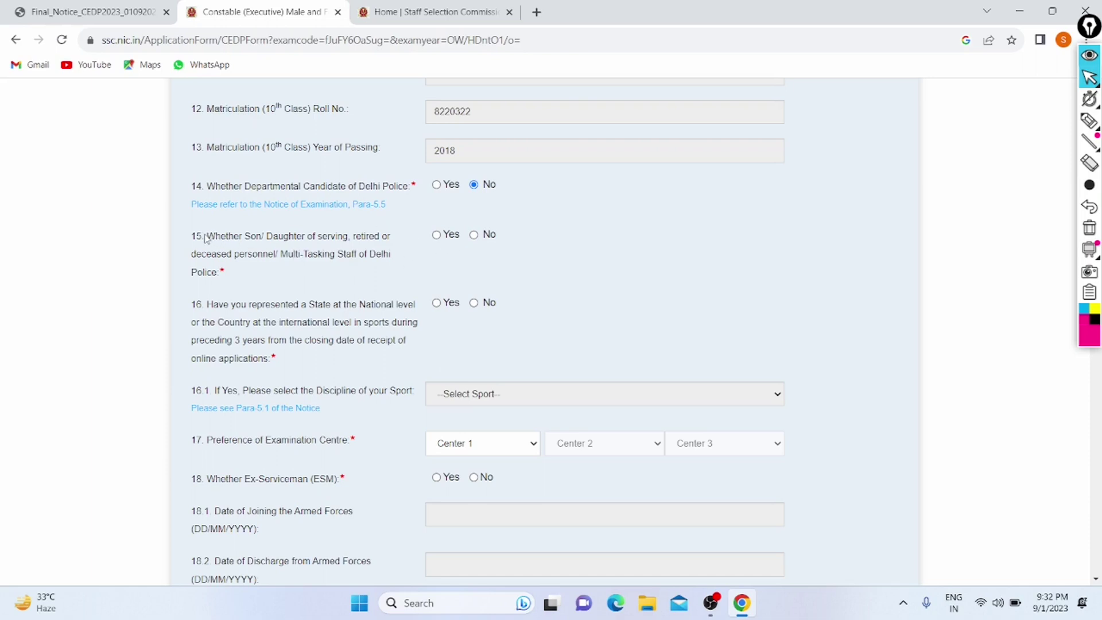
drag(204, 238, 470, 245)
click(543, 245)
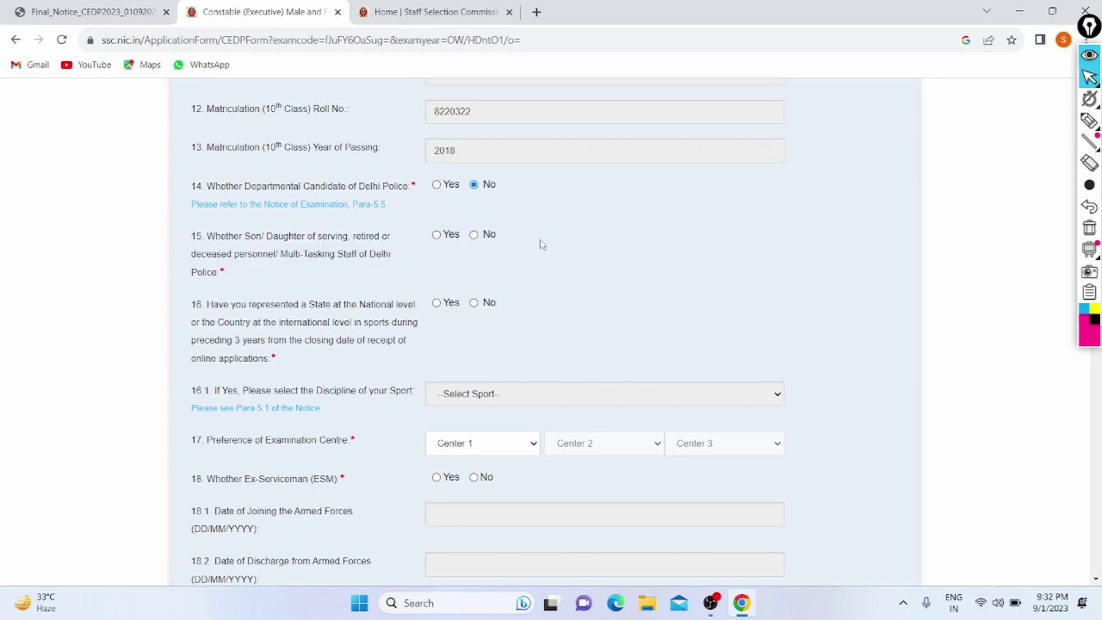
click(474, 237)
scroll(419, 269, down, 1)
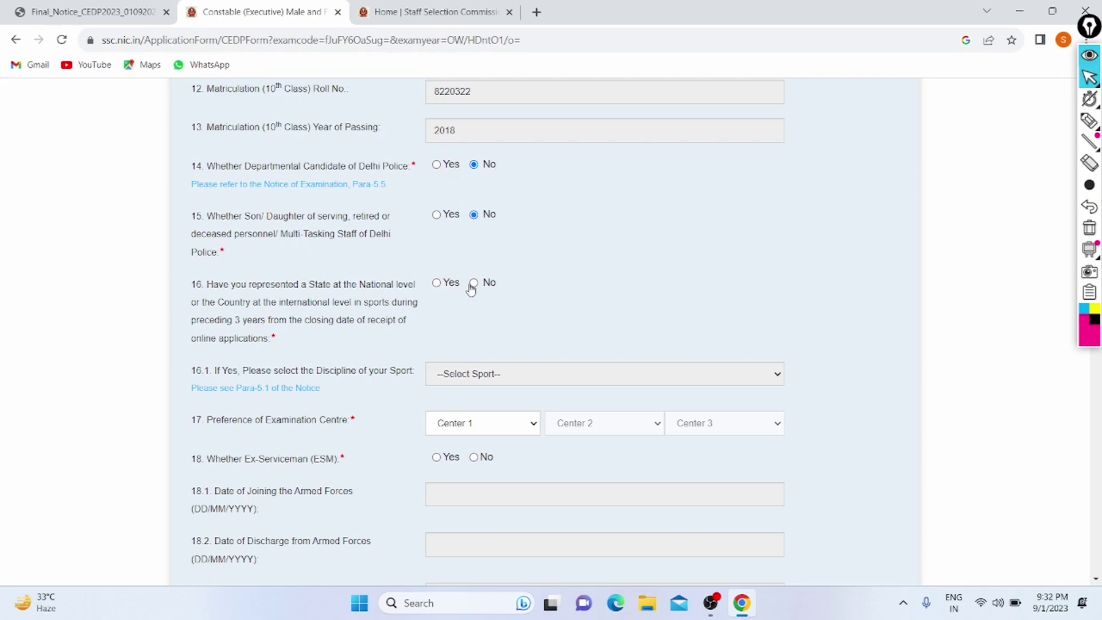
click(473, 282)
scroll(472, 288, down, 2)
scroll(472, 289, down, 1)
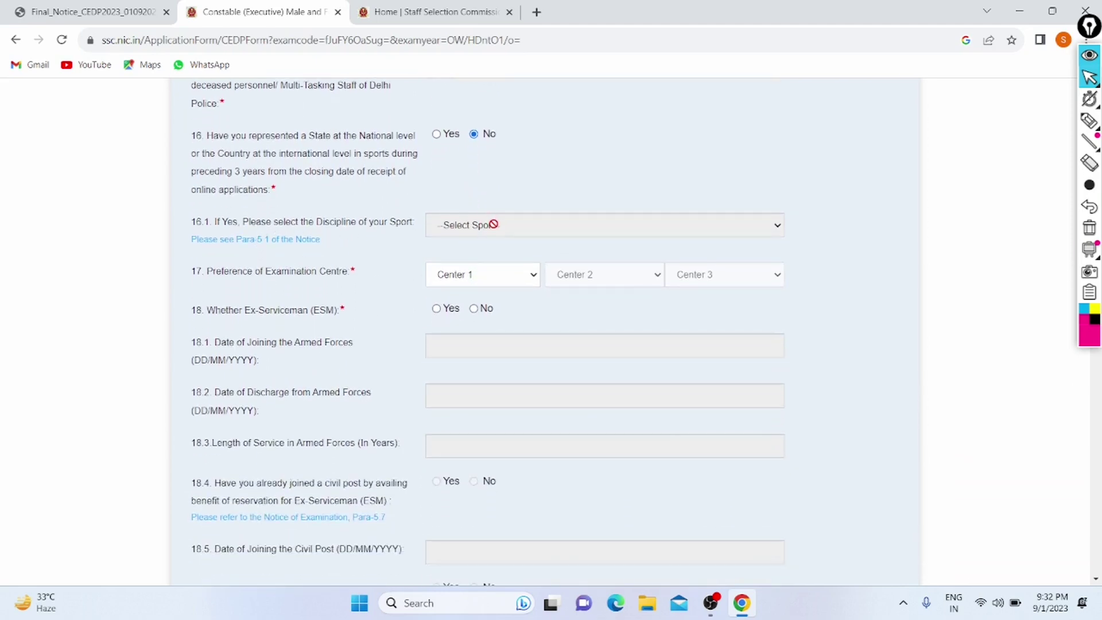
scroll(493, 224, down, 1)
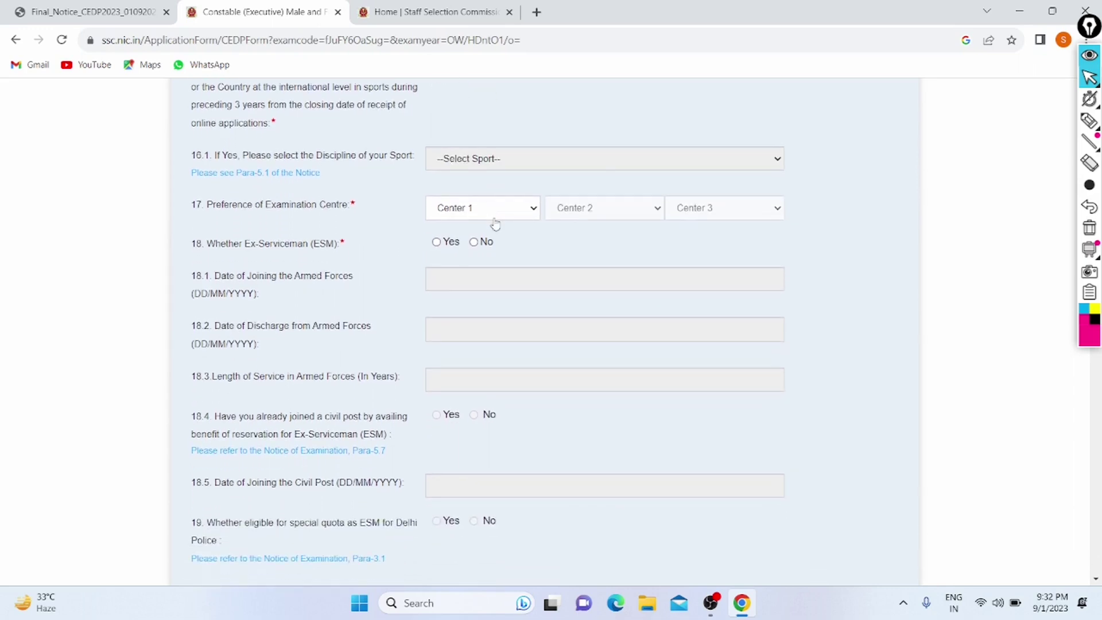
Step: Choose NR-Delhi(2201) from the Center 1 list as the first exam centre preference
click(494, 218)
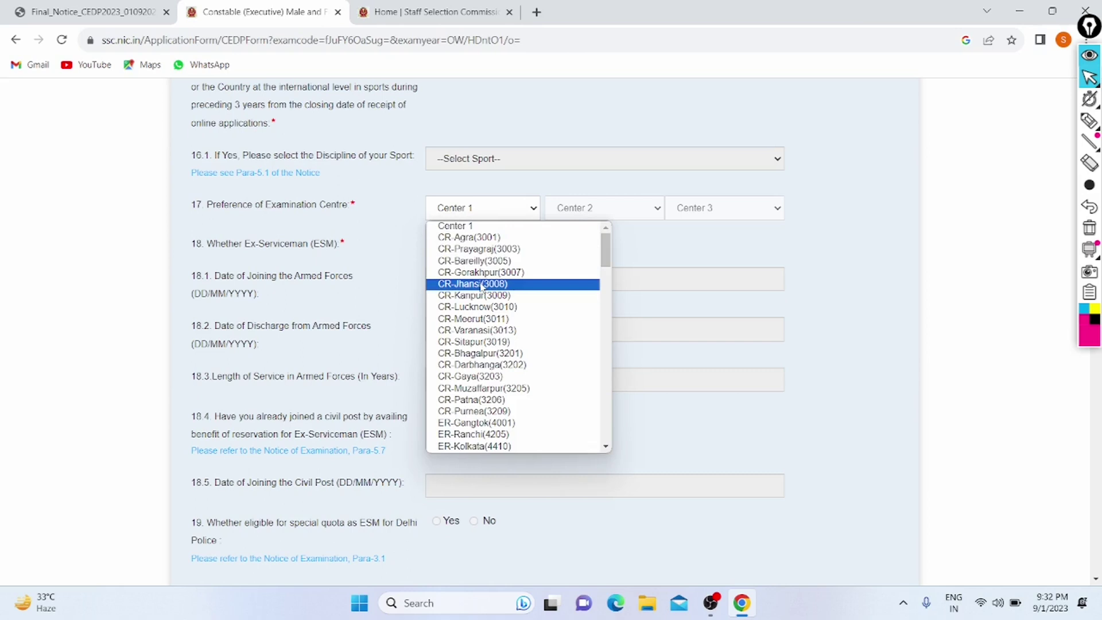
scroll(481, 286, down, 1)
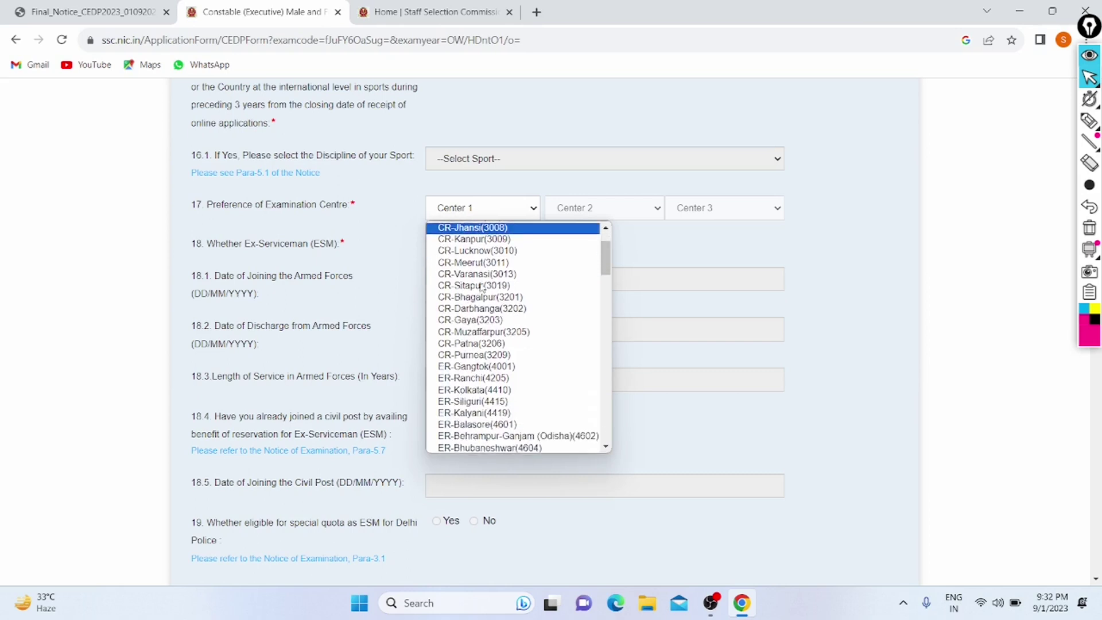
scroll(482, 287, down, 2)
scroll(482, 287, down, 5)
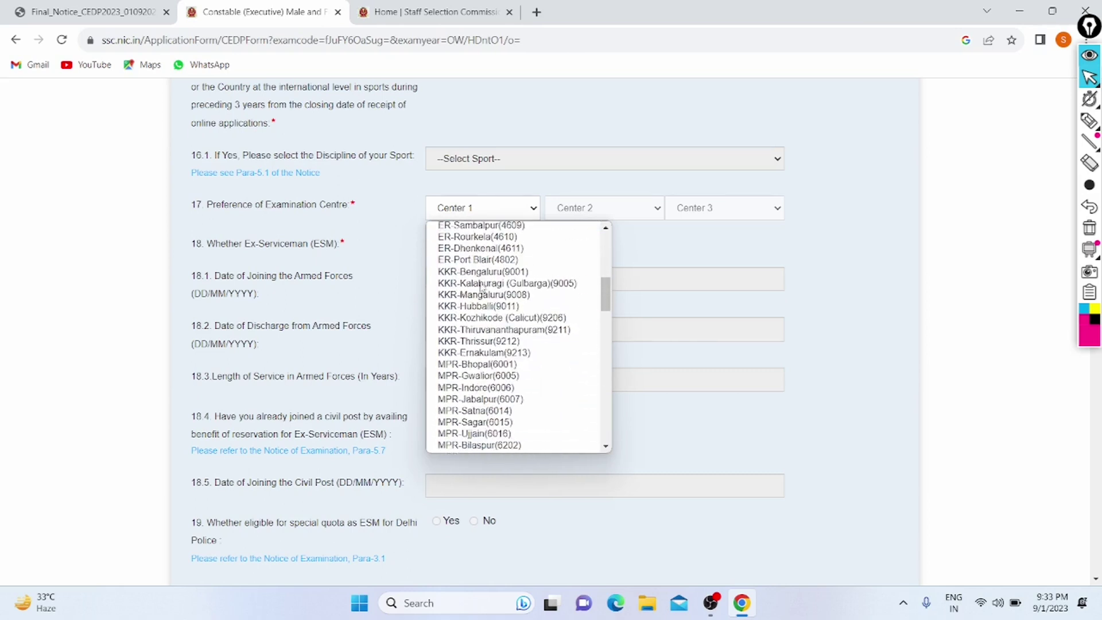
scroll(481, 287, down, 1)
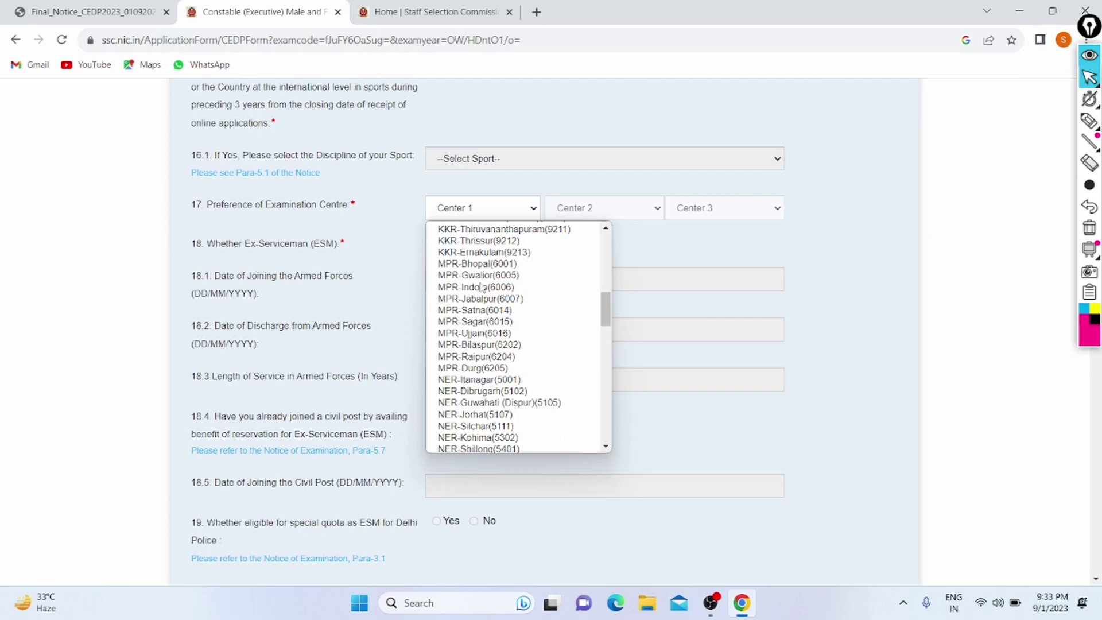
scroll(478, 323, down, 3)
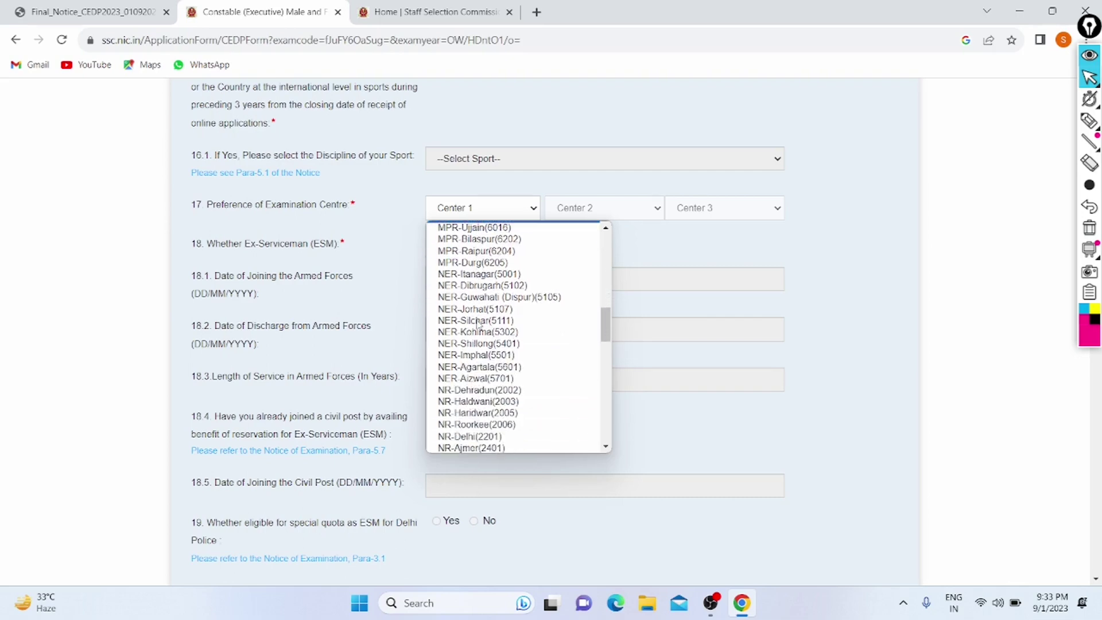
scroll(478, 322, down, 4)
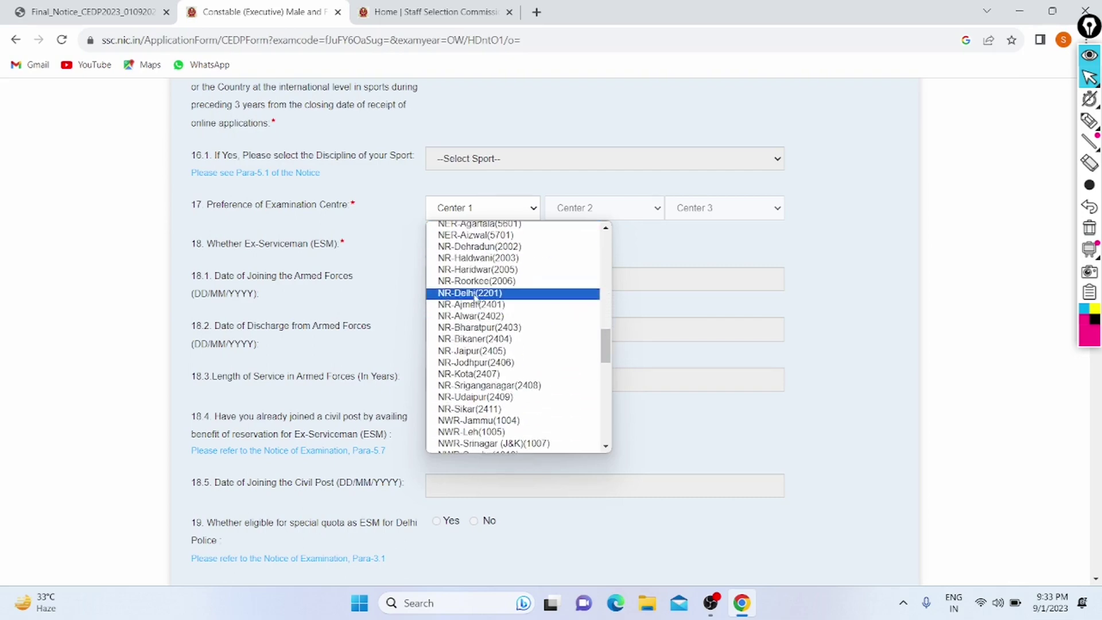
click(474, 294)
click(593, 210)
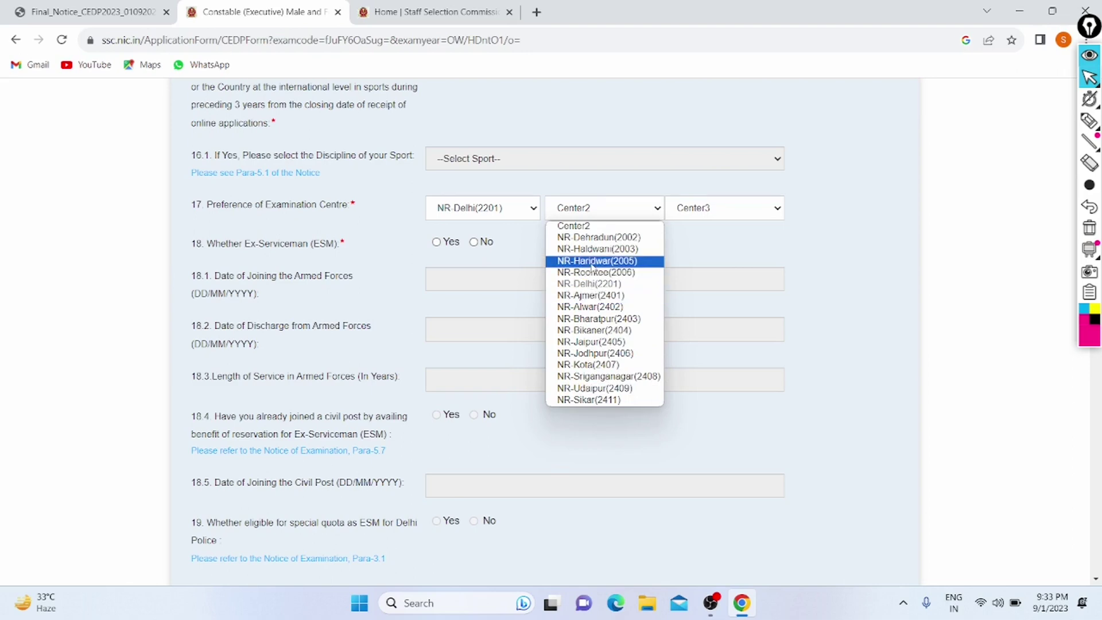
Step: Set Center 2 to NR-Ajmer(2401) and Center 3 to NR-Jaipur(2405)
click(591, 295)
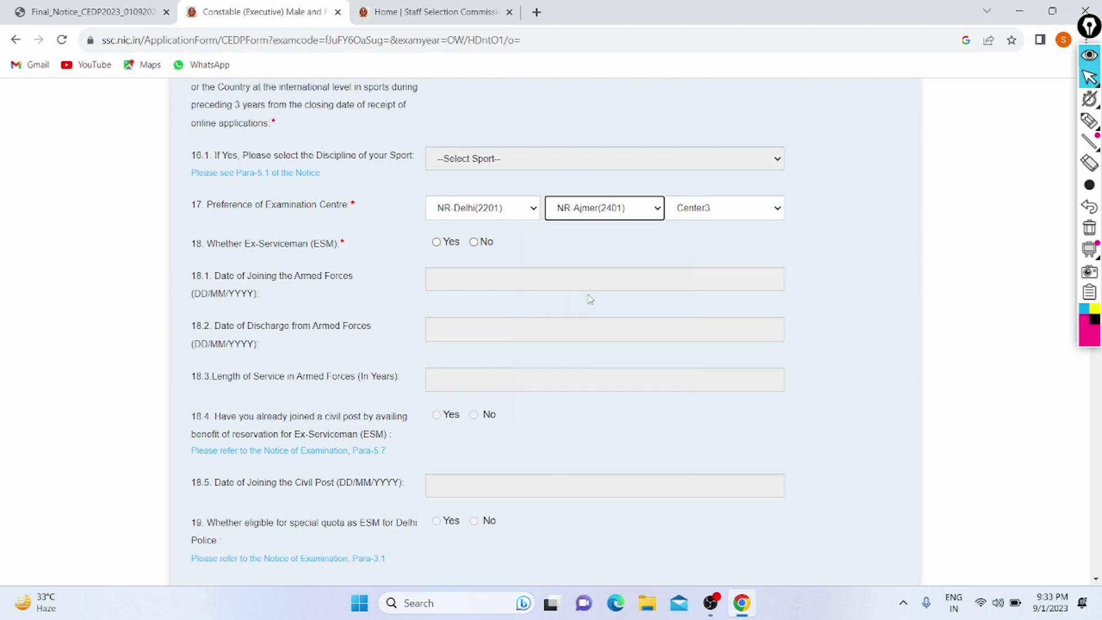
click(697, 211)
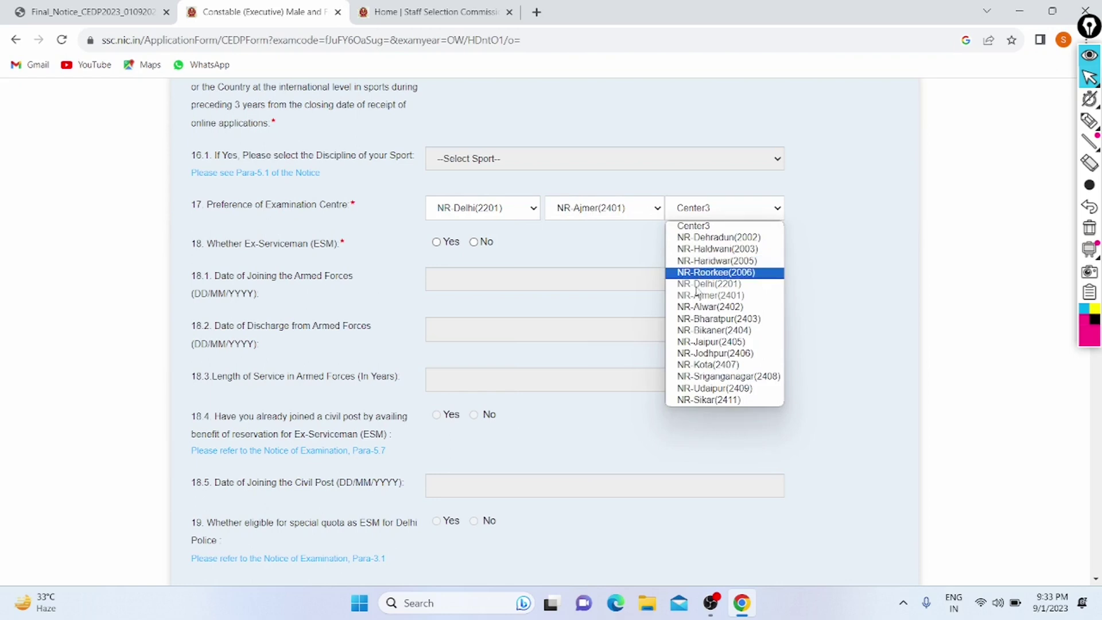
click(700, 340)
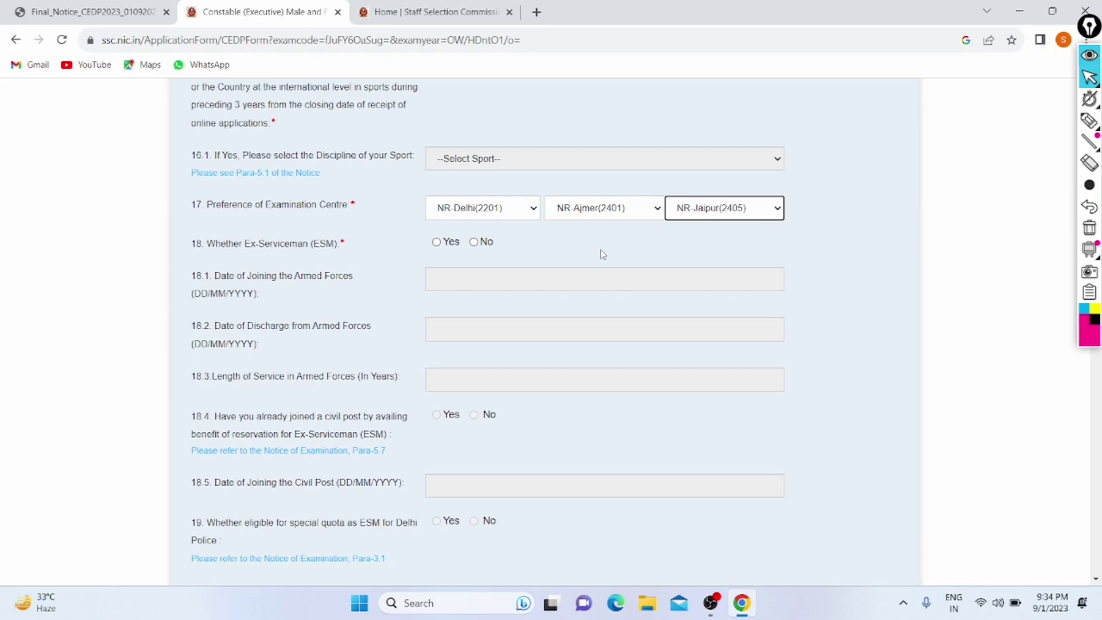
Step: Answer No to the ex-serviceman and age relaxation questions
scroll(601, 255, down, 1)
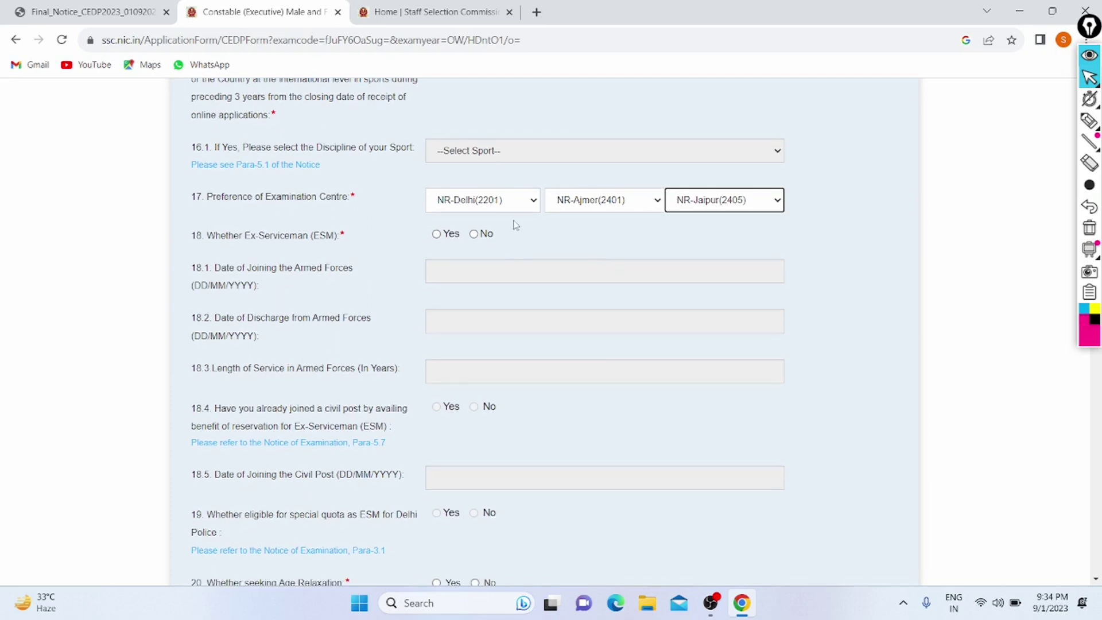
click(474, 234)
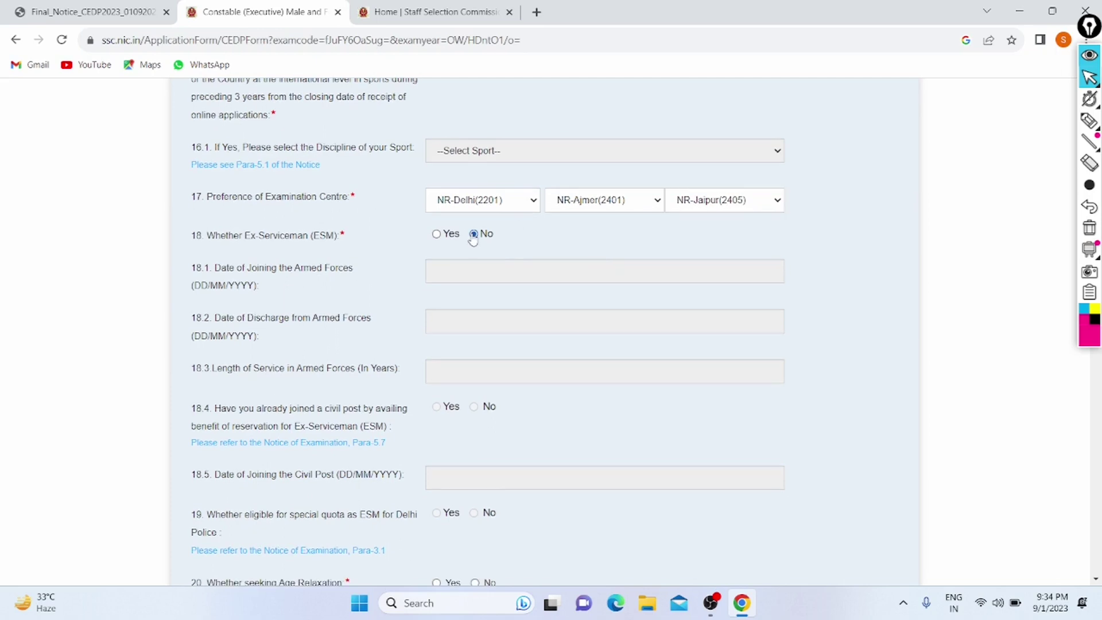
scroll(474, 238, down, 1)
scroll(474, 239, down, 3)
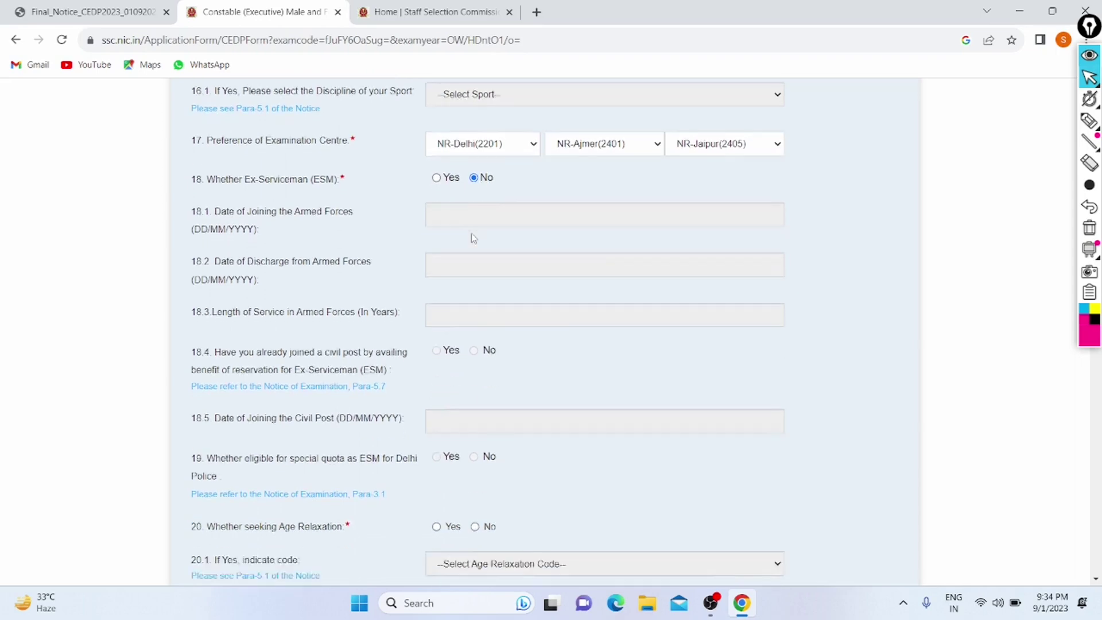
scroll(366, 229, down, 3)
scroll(367, 229, down, 1)
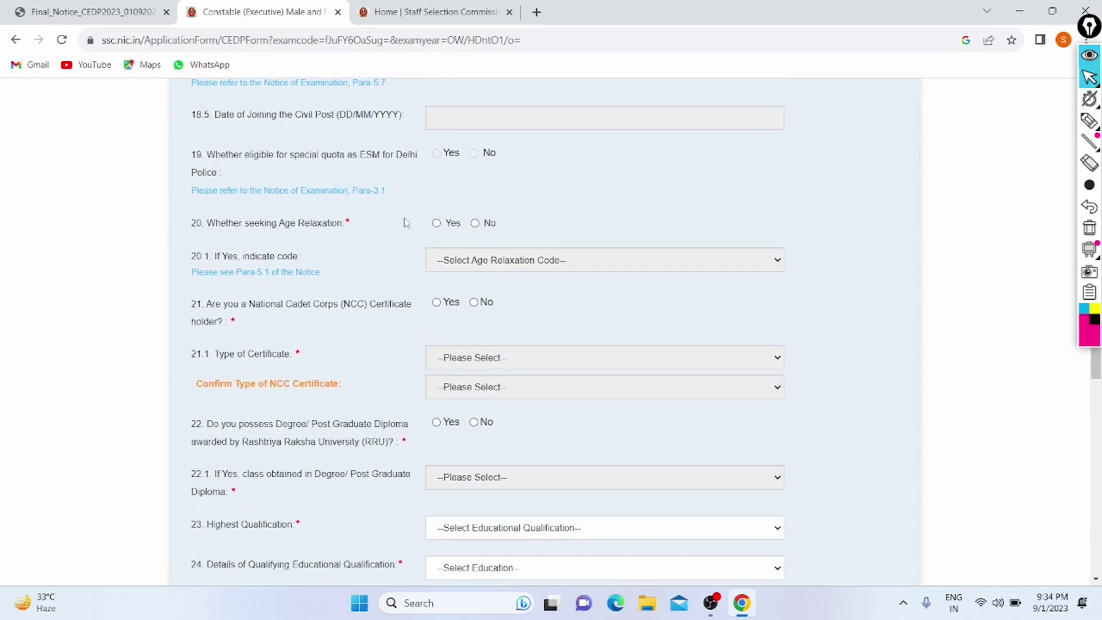
click(477, 226)
Step: Answer No to the NCC certificate and Rashtriya Raksha University degree/diploma questions
scroll(482, 266, down, 1)
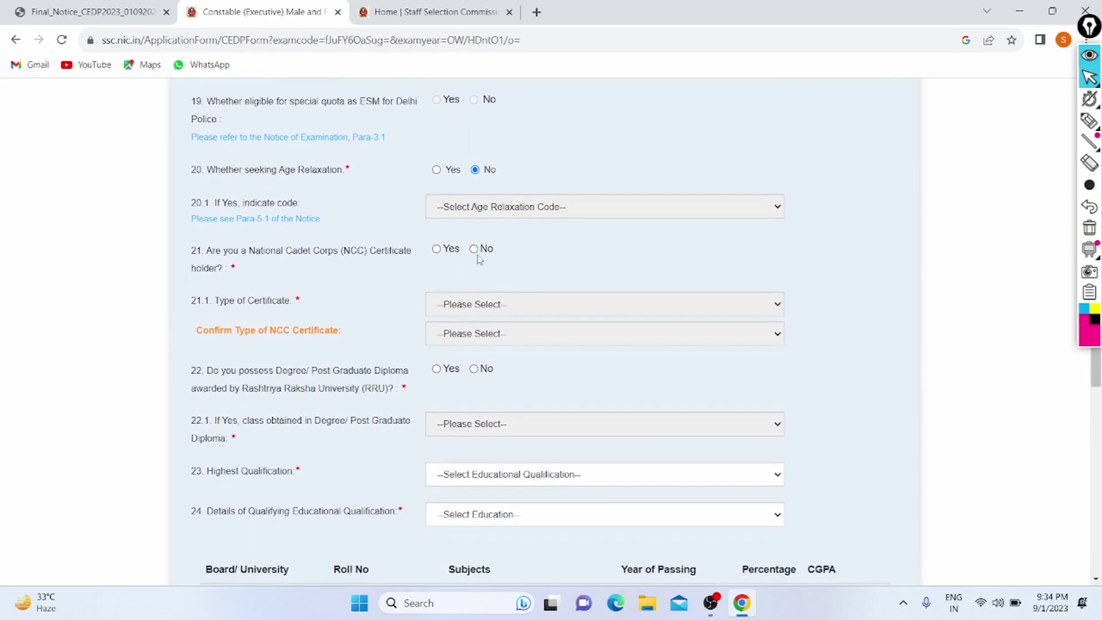
click(473, 252)
scroll(472, 254, down, 2)
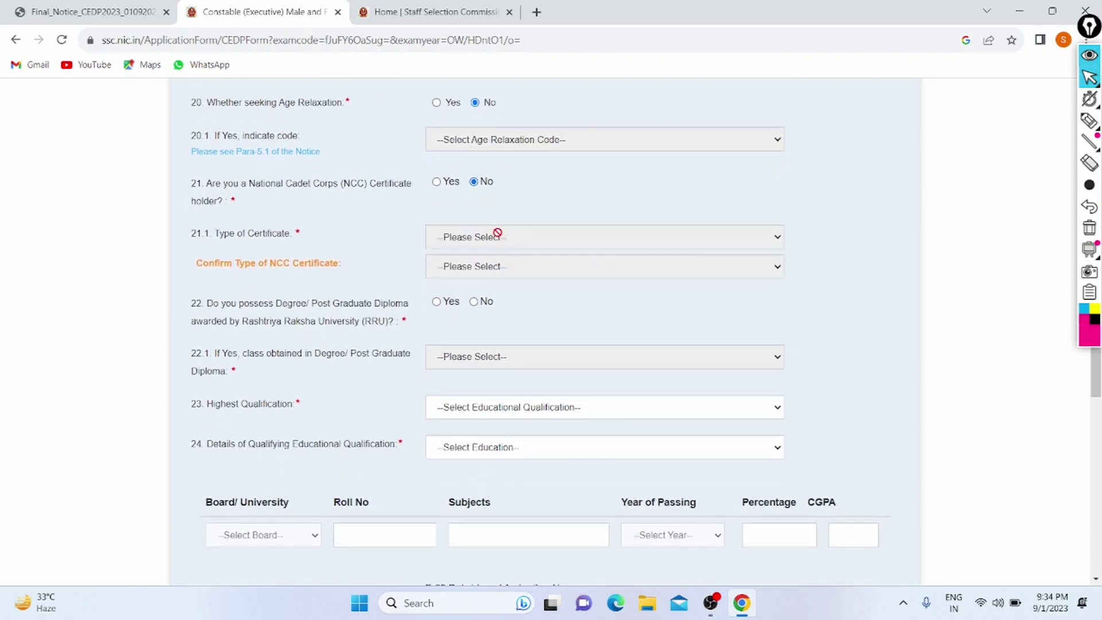
scroll(421, 266, down, 1)
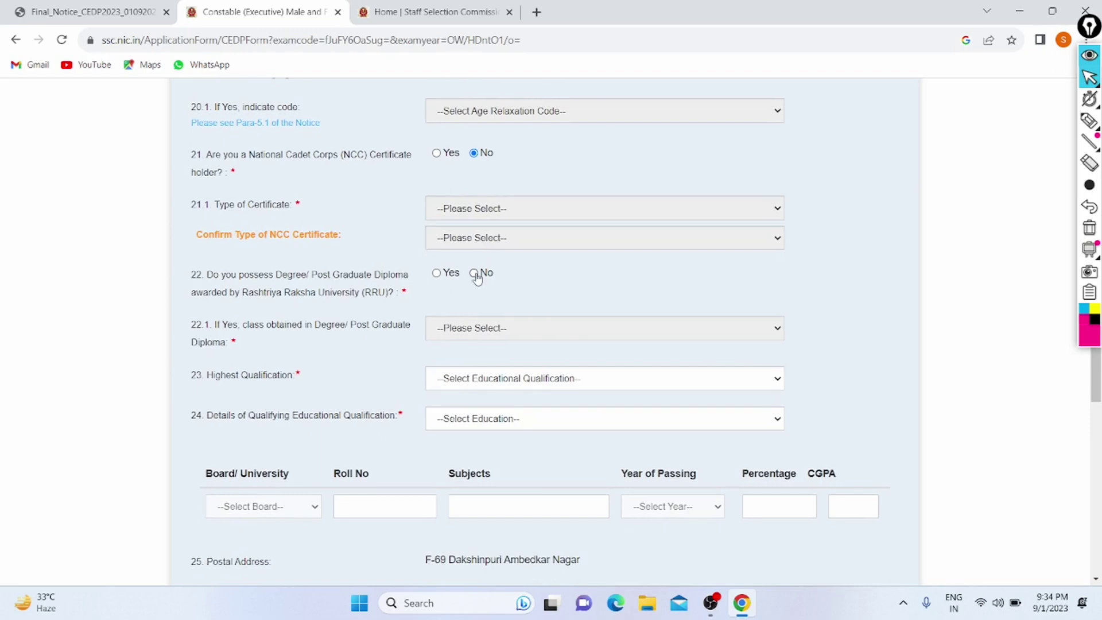
click(474, 273)
scroll(530, 275, down, 1)
scroll(530, 276, down, 1)
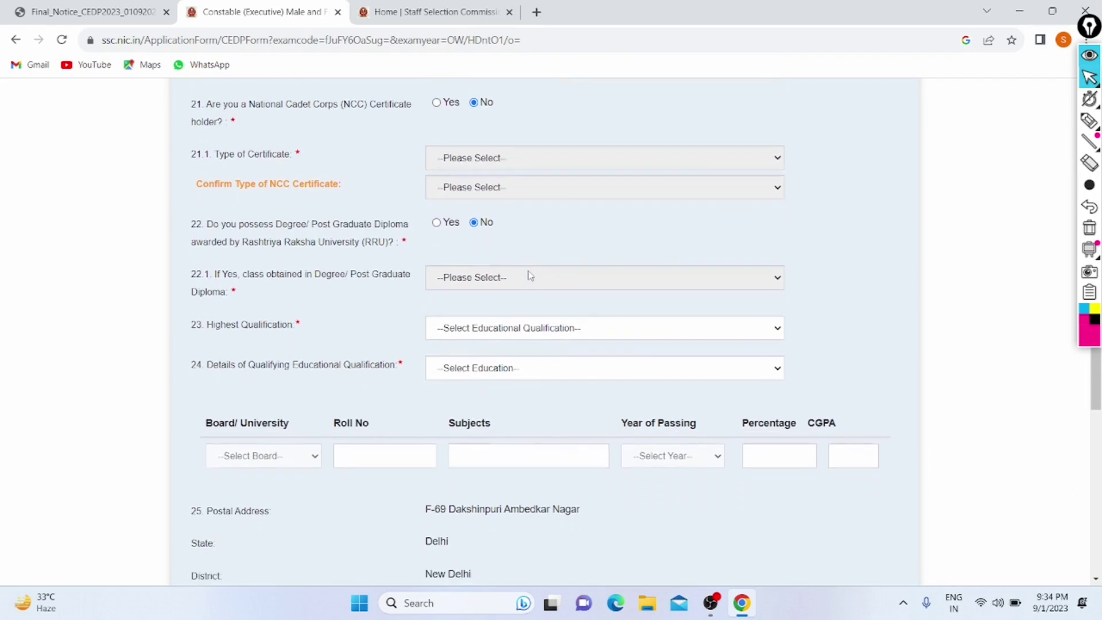
scroll(530, 276, up, 1)
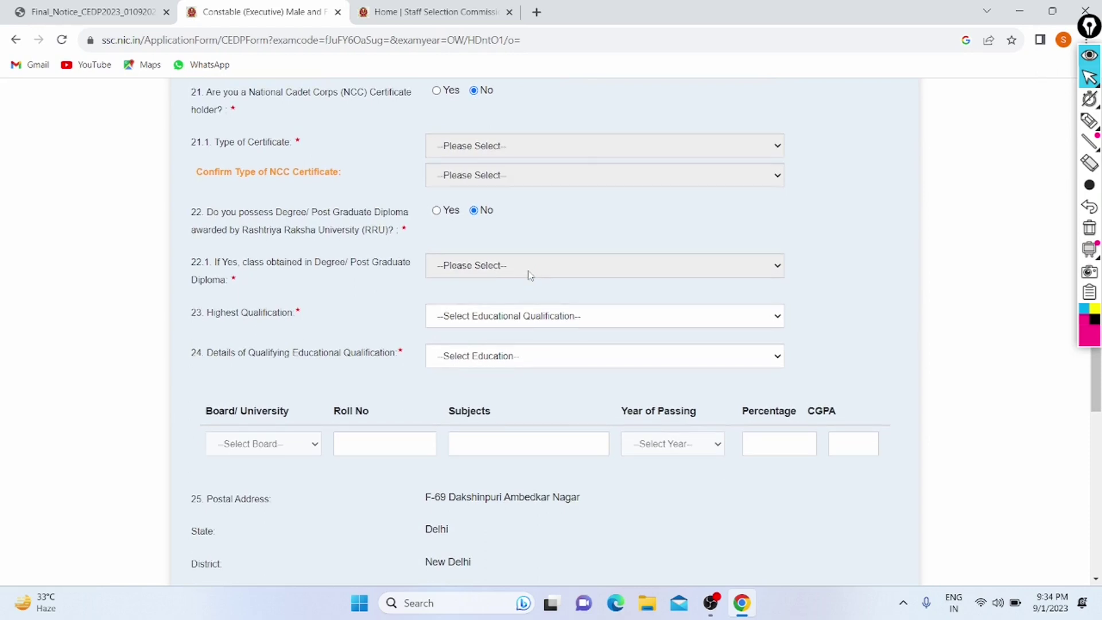
scroll(530, 275, down, 1)
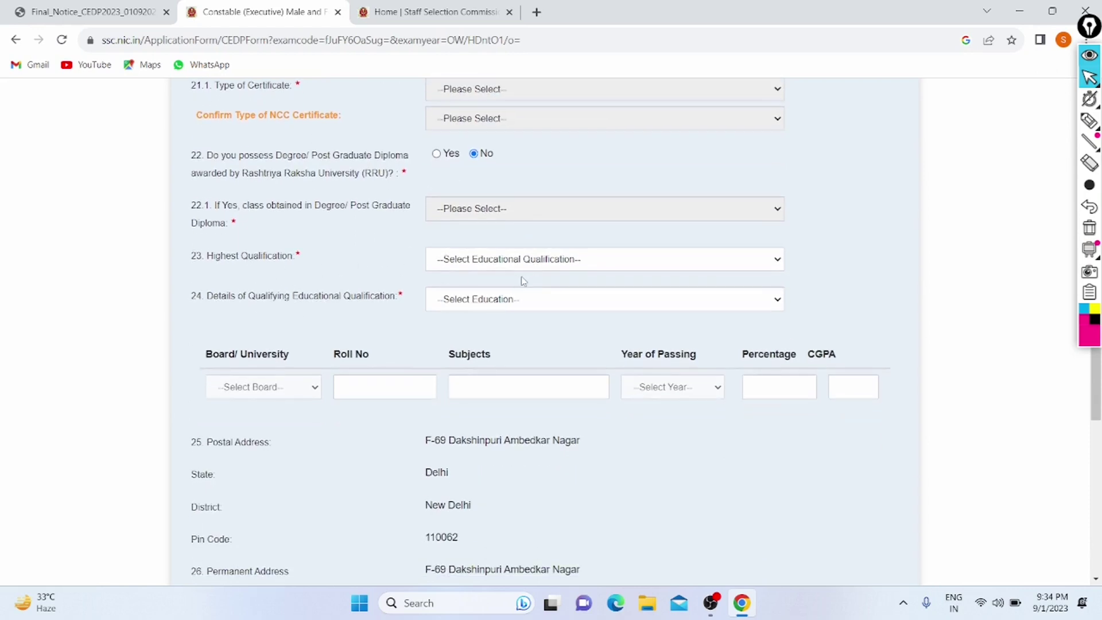
Step: Pick Intermediate/ Higher Secondary/ 10+2(2) as Highest Qualification, replacing an initial Matriculation choice
click(521, 265)
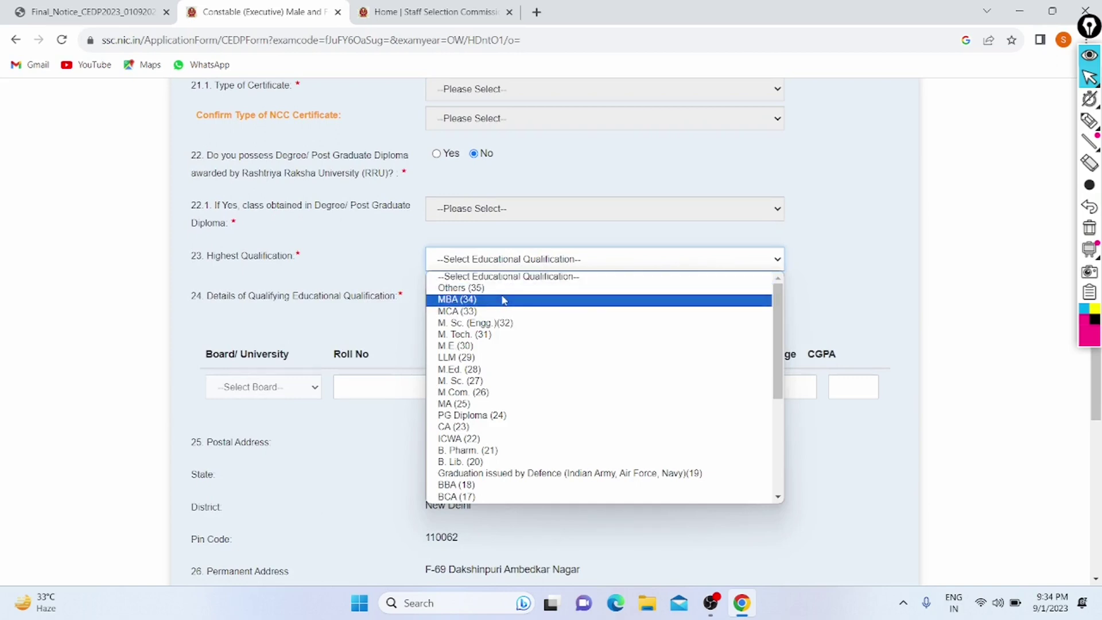
scroll(492, 389, down, 1)
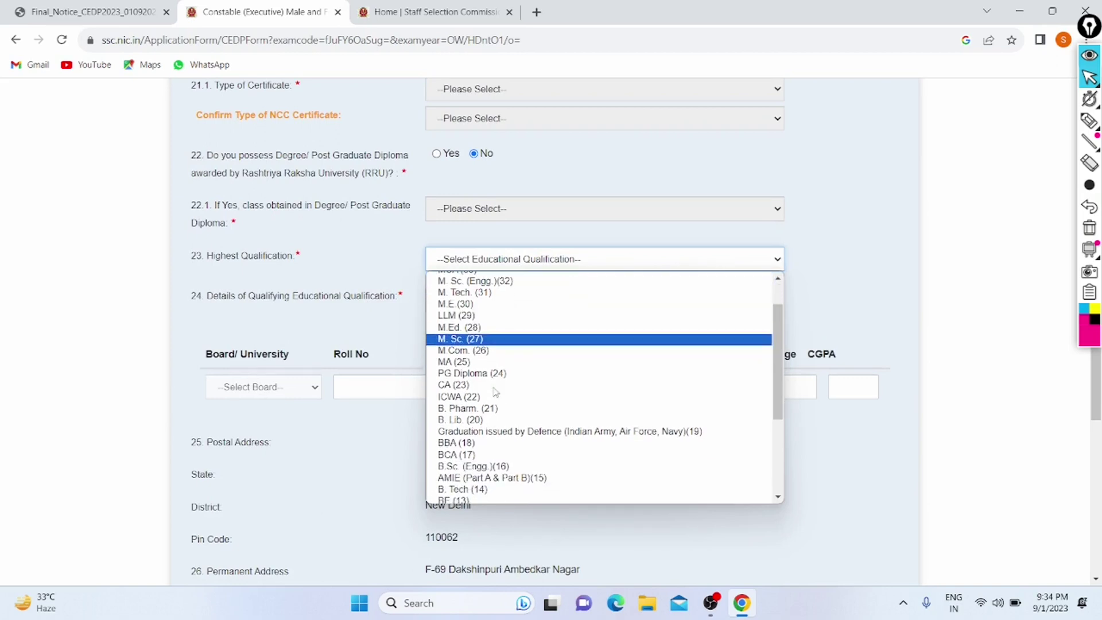
scroll(493, 391, up, 1)
click(409, 231)
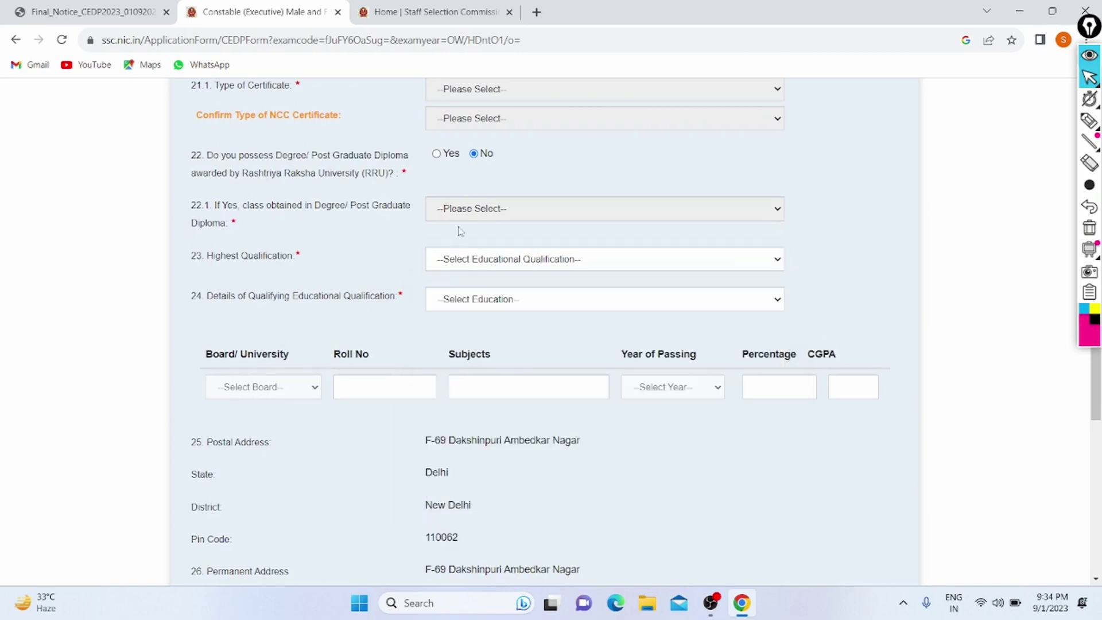
click(488, 260)
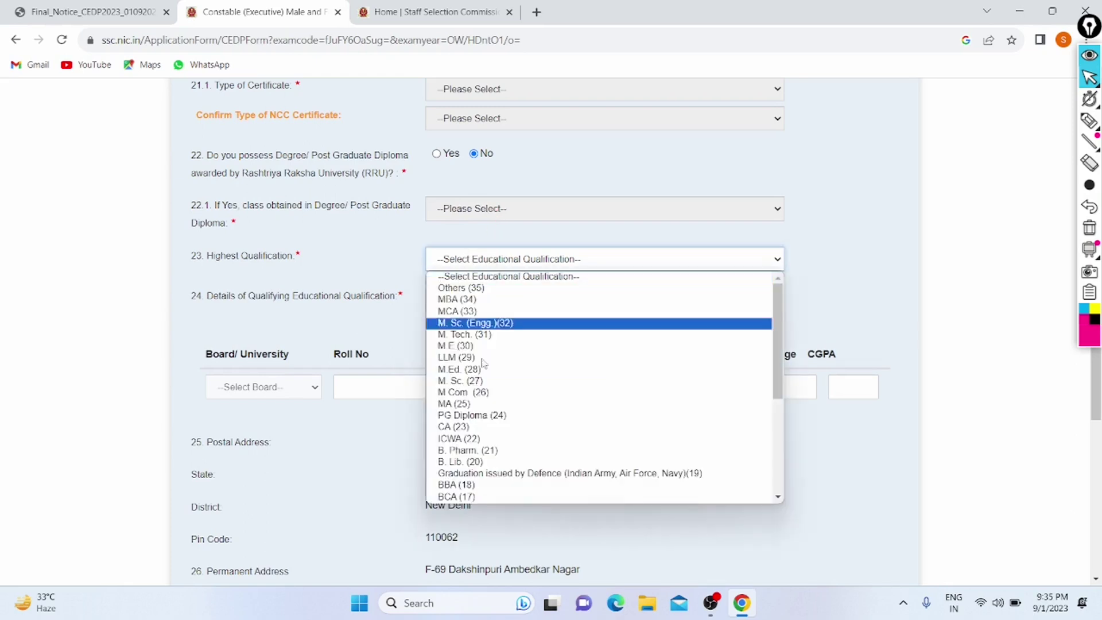
scroll(476, 453, down, 5)
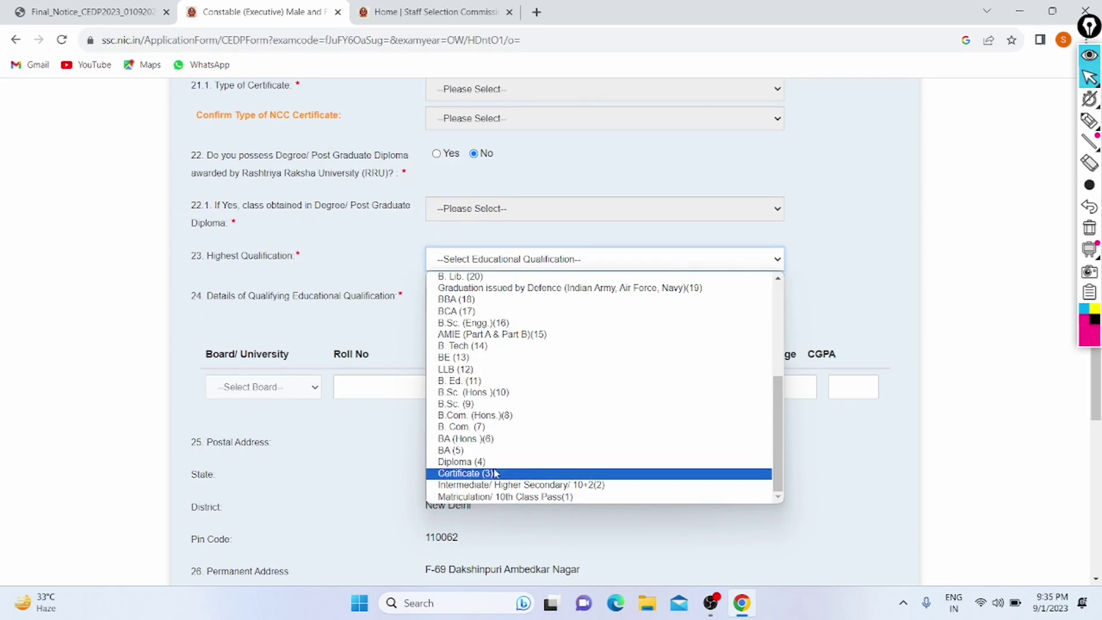
click(496, 497)
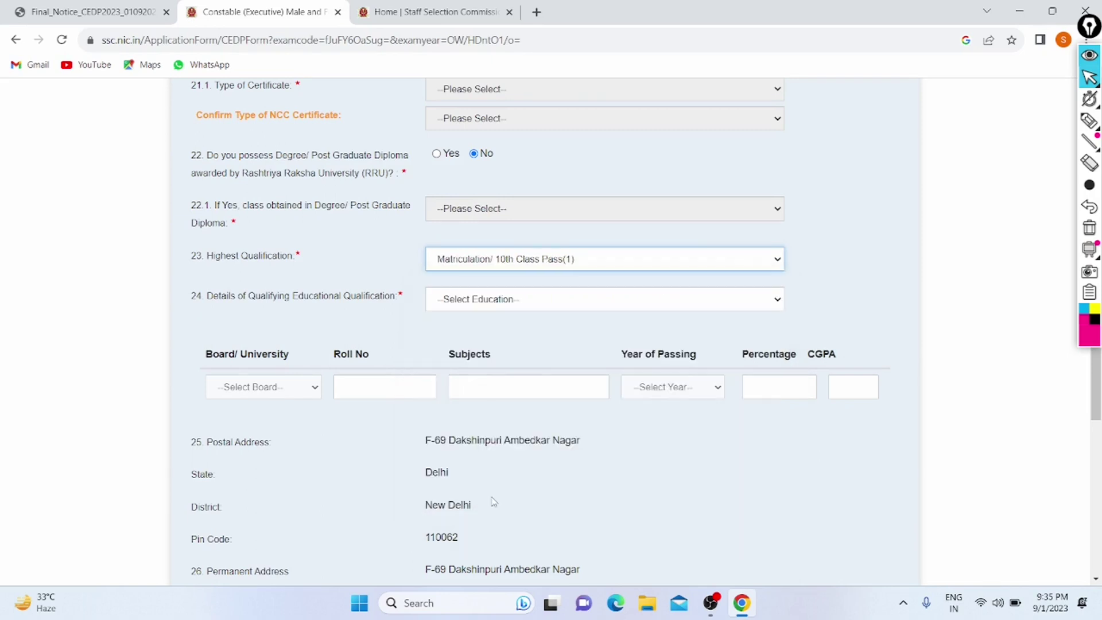
click(575, 269)
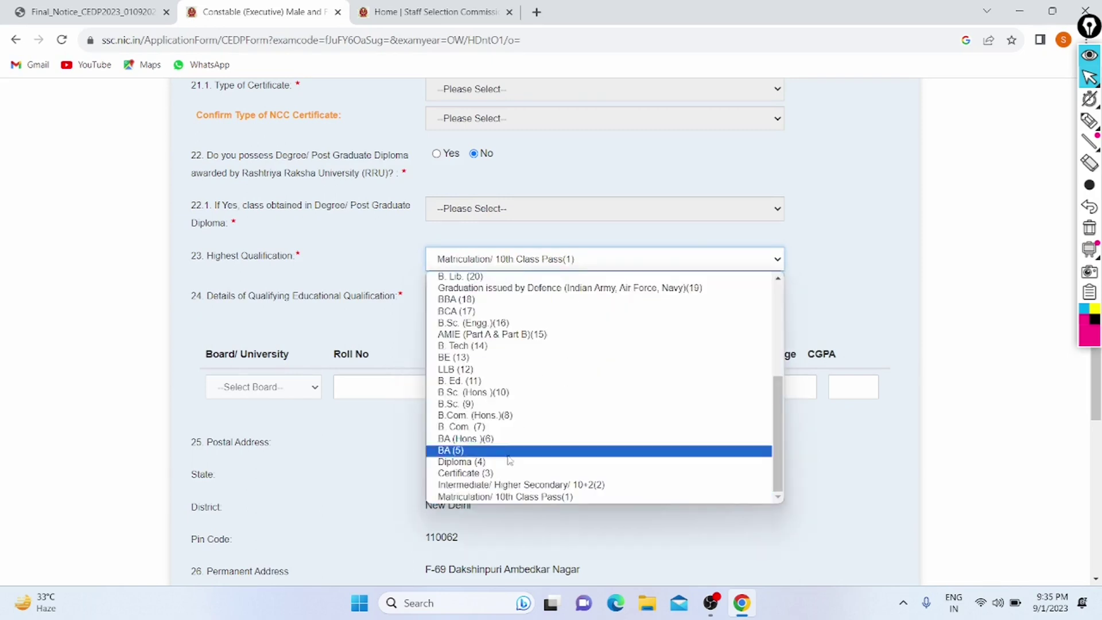
click(510, 486)
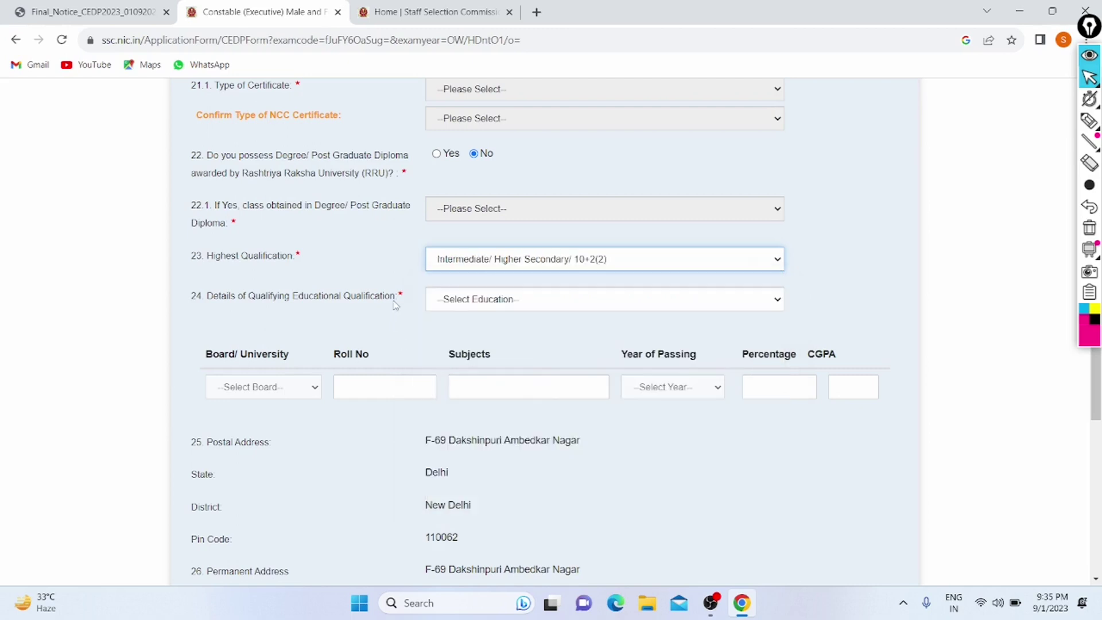
scroll(396, 305, down, 1)
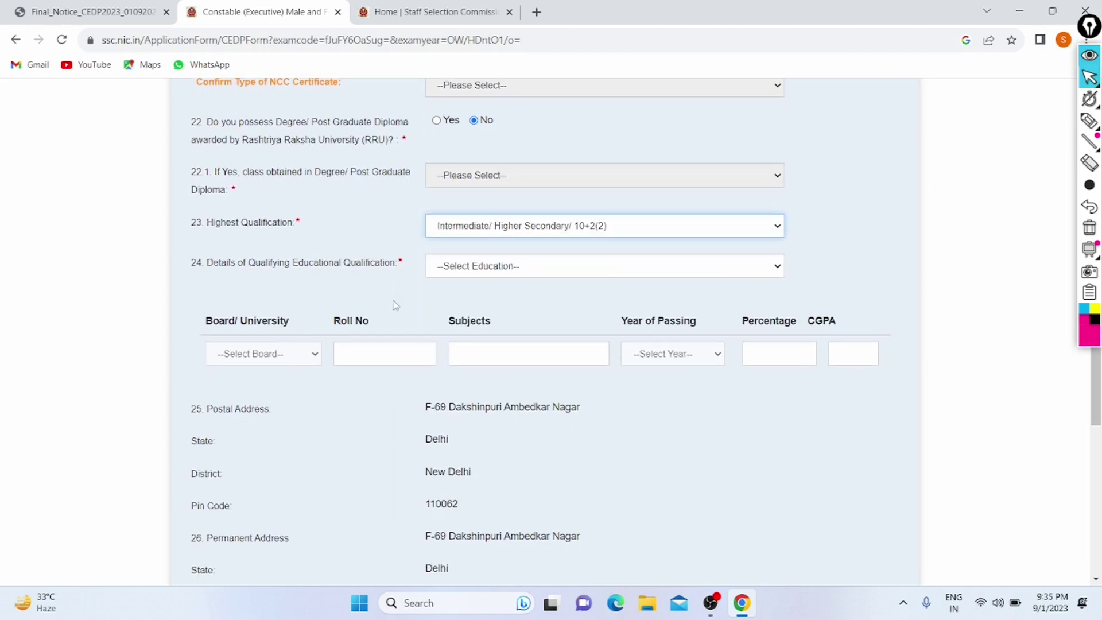
click(499, 262)
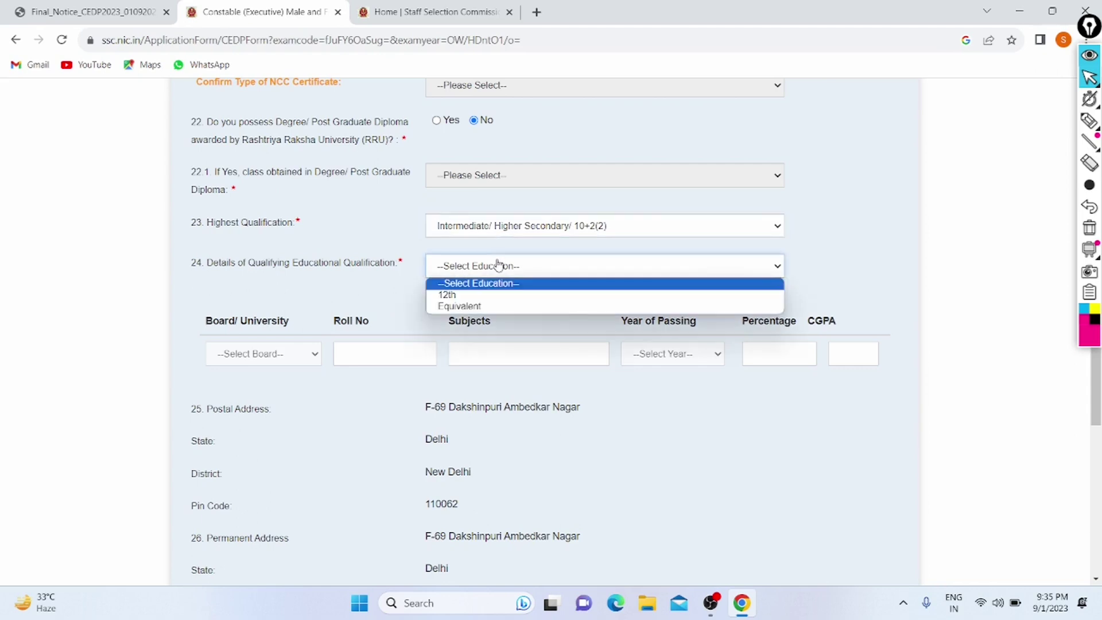
Step: Set the qualifying education to 12th with CBSE as the board
click(483, 295)
scroll(275, 250, down, 2)
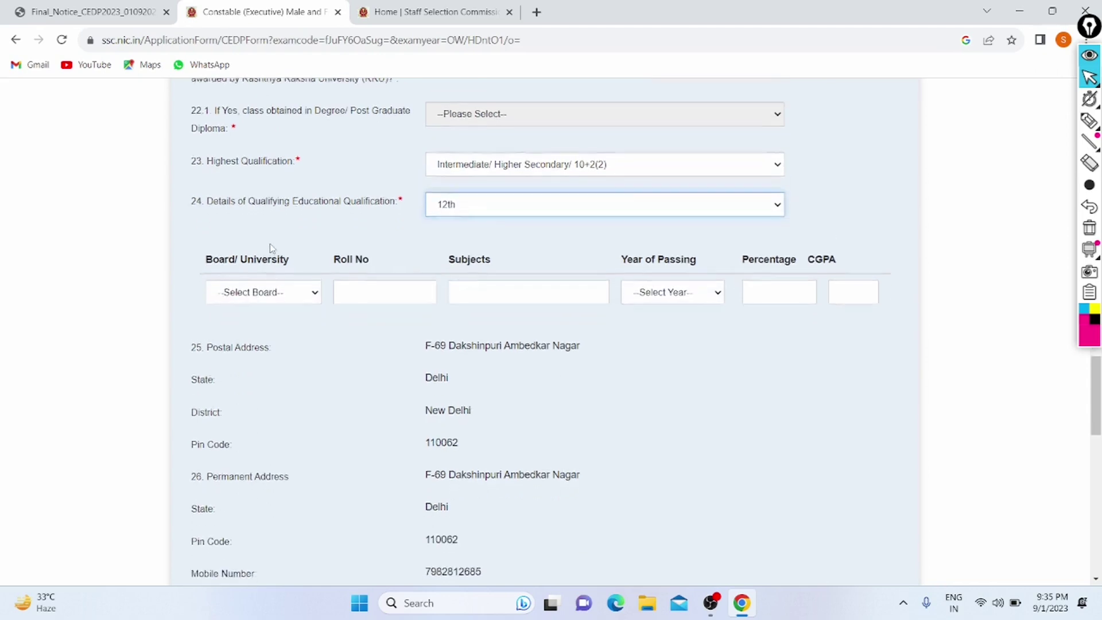
click(258, 290)
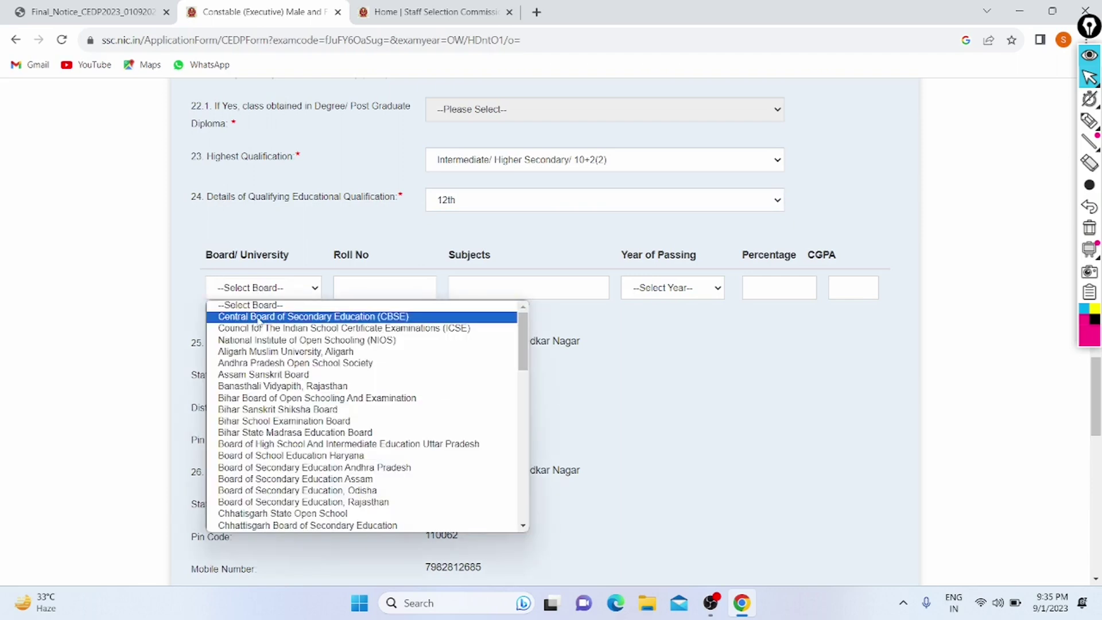
click(259, 319)
click(262, 290)
click(263, 290)
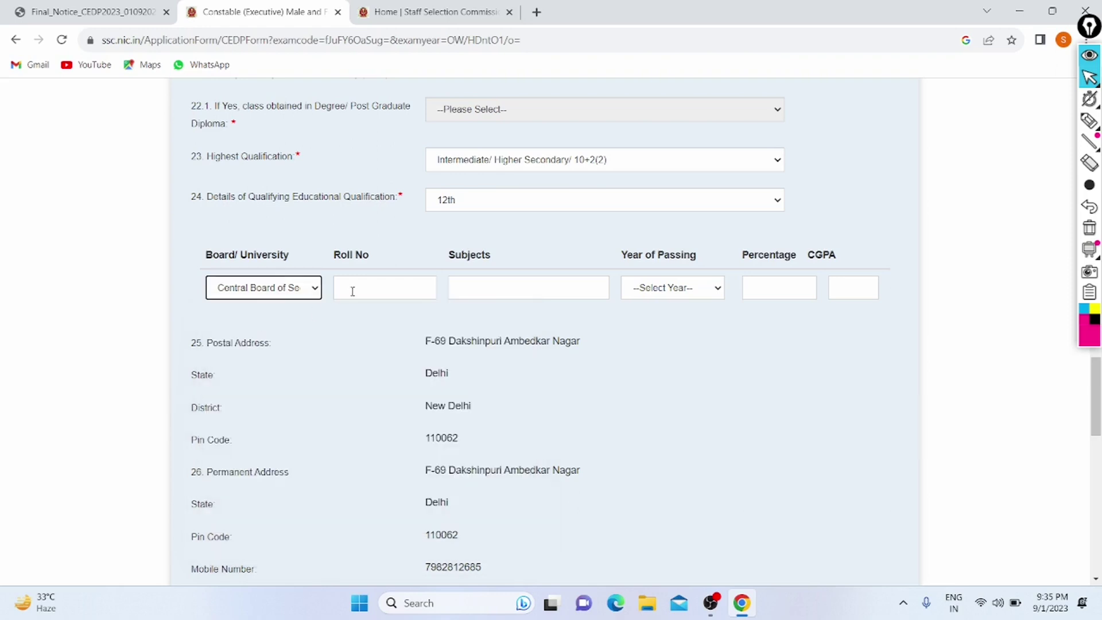
Step: Enter the 12th roll number and subjects 'english physics chemistry maths computer science'
click(352, 290)
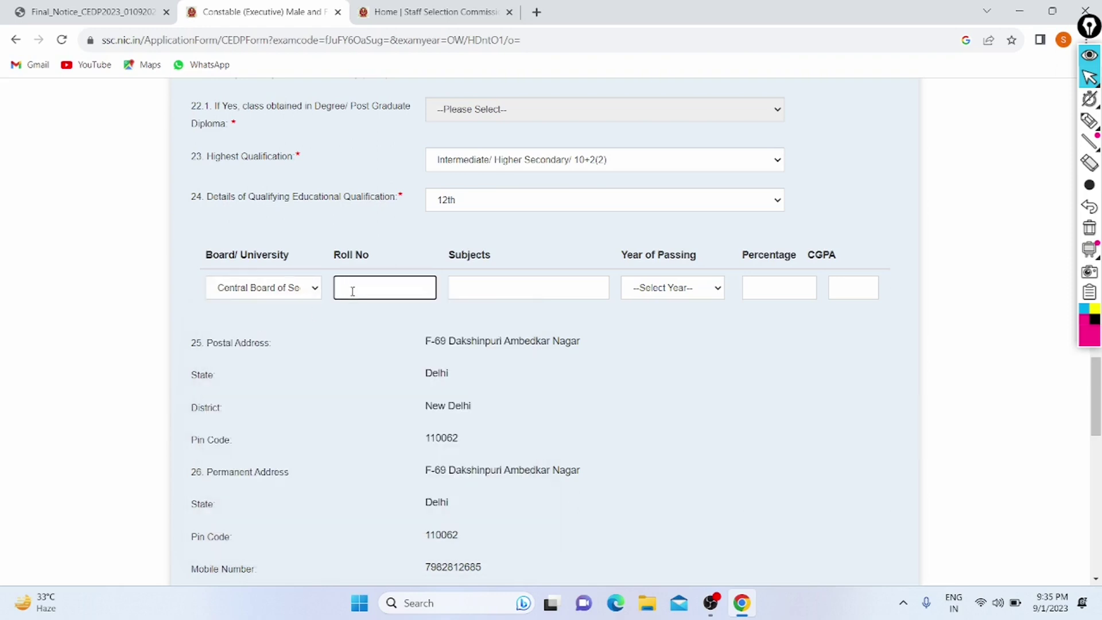
click(547, 283)
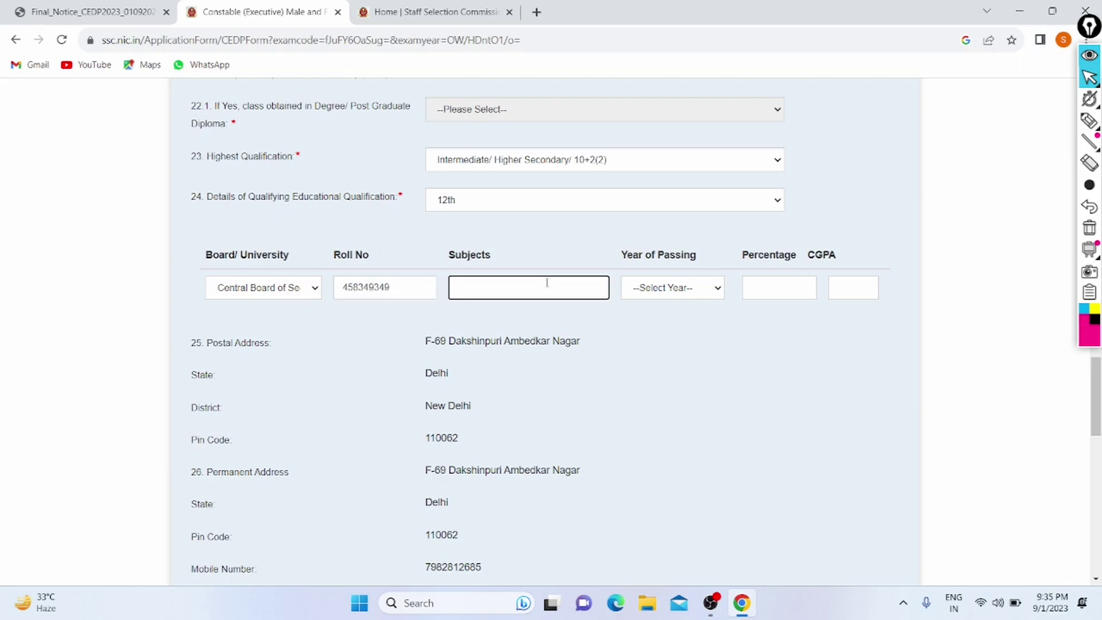
text(english physics chemistr)
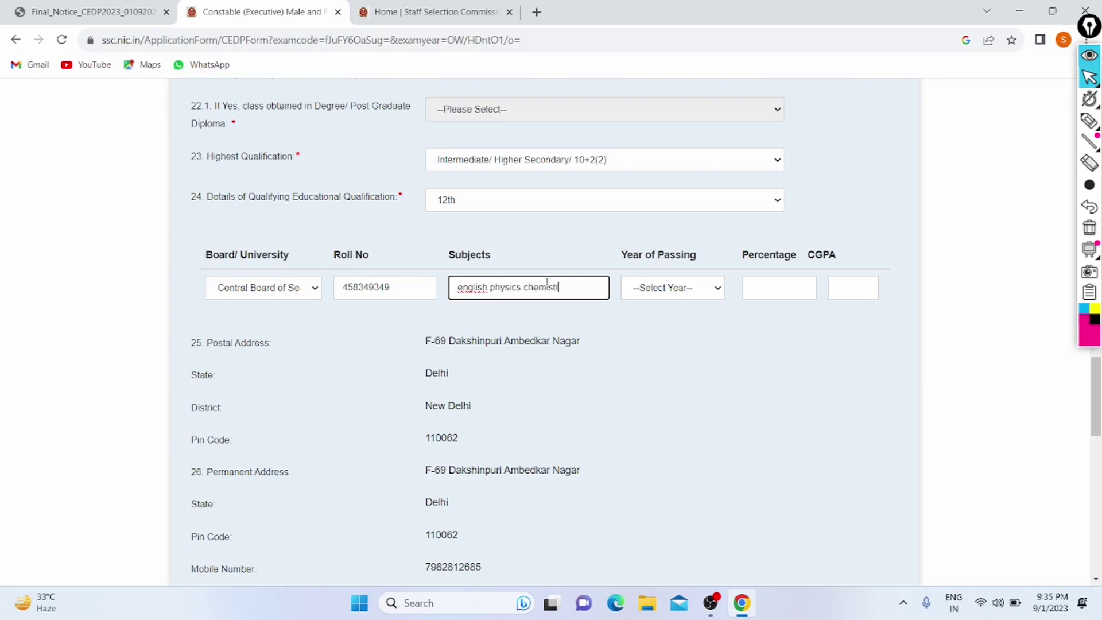
text(y maths)
text(computer)
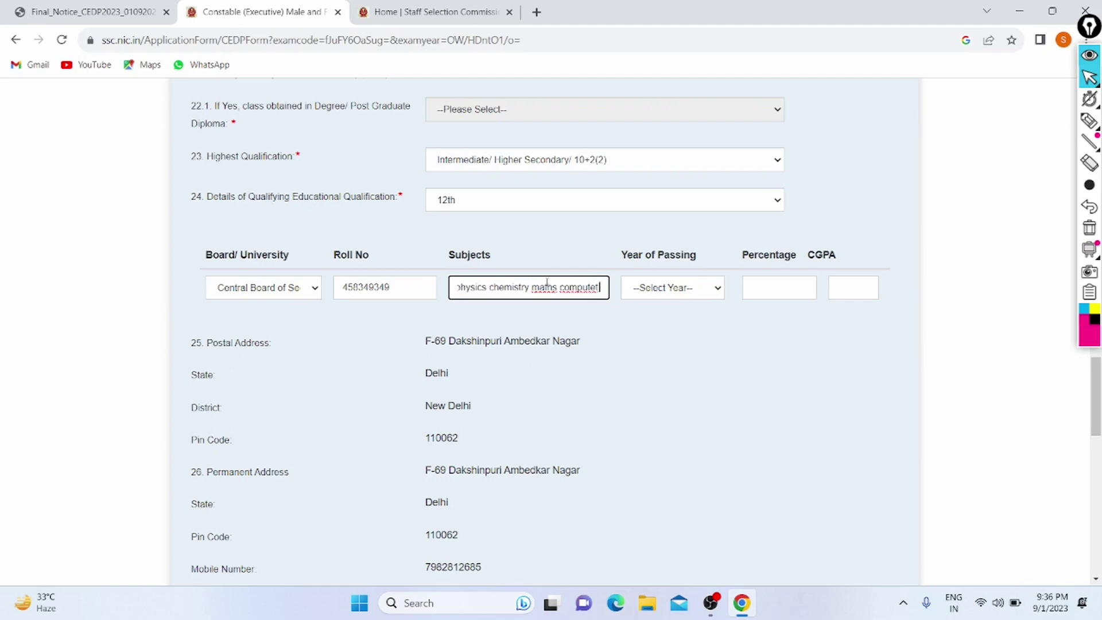
text( sc)
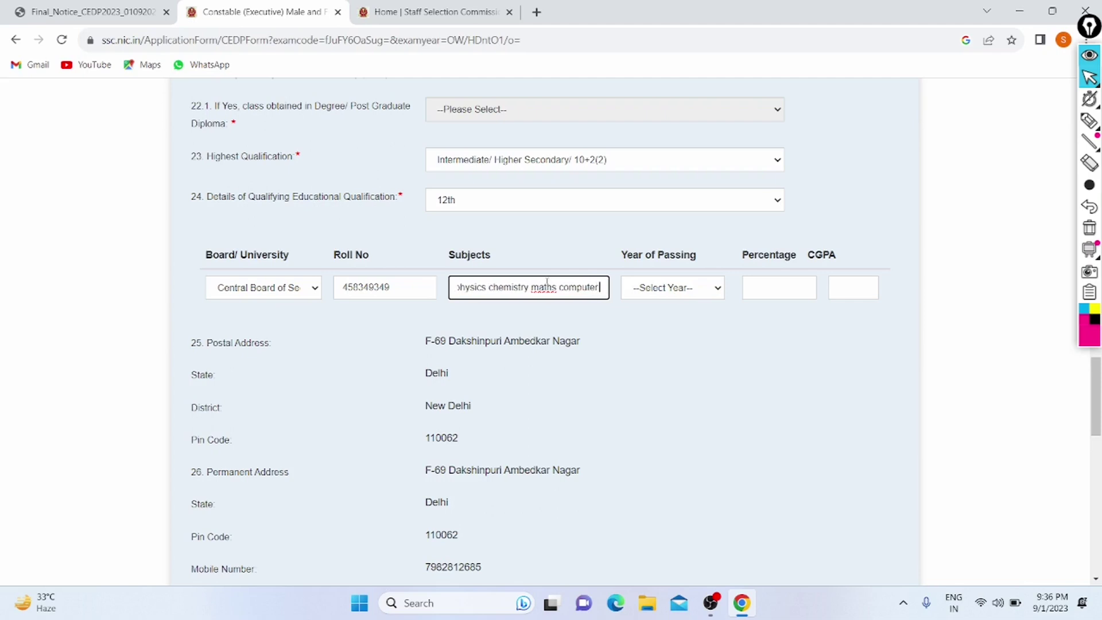
text(ien)
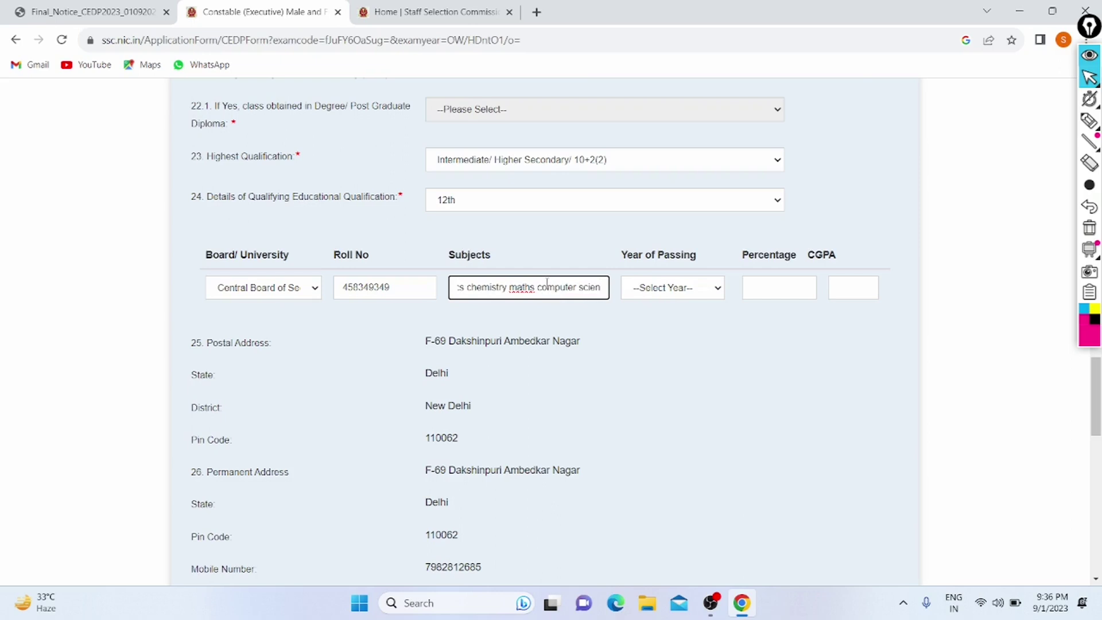
text(ce)
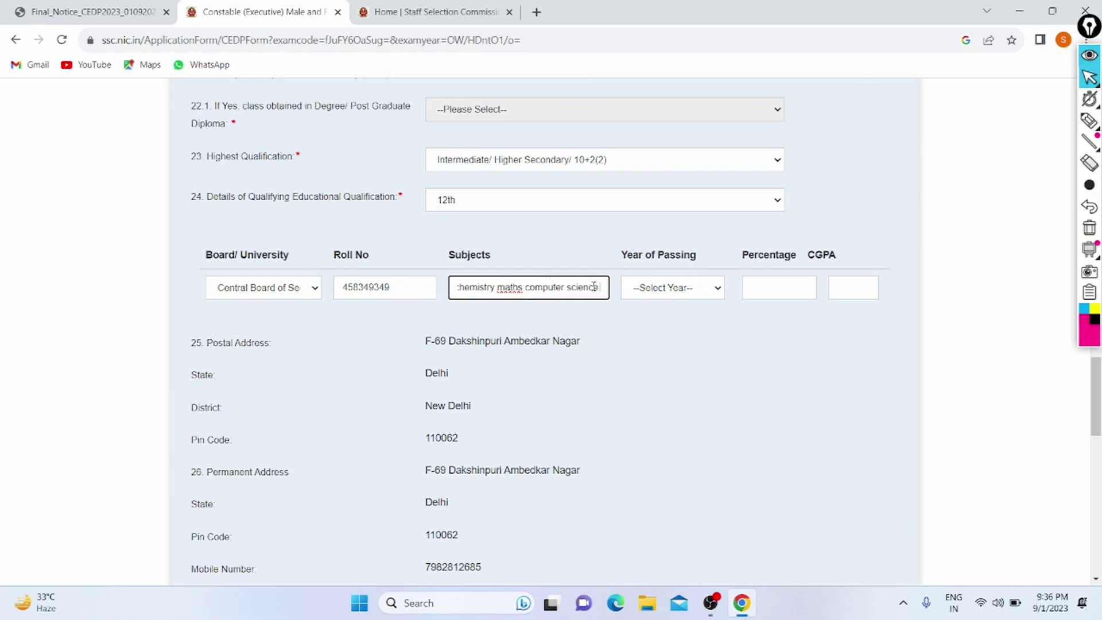
Step: Set the 12th year of passing to 2020 and percentage to 78
click(661, 293)
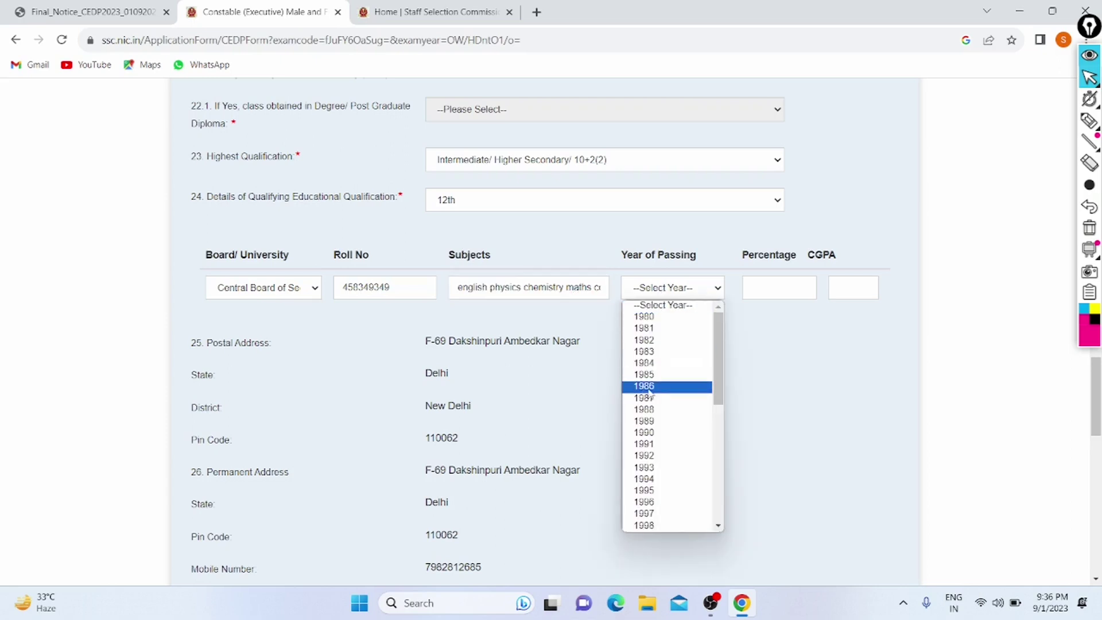
scroll(651, 391, down, 10)
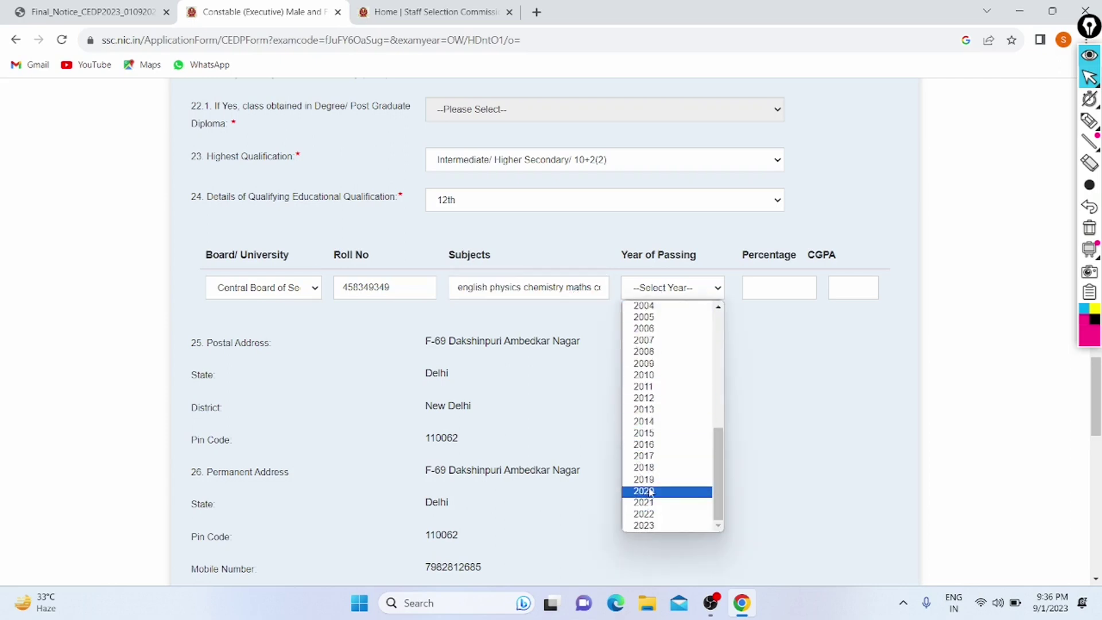
click(650, 491)
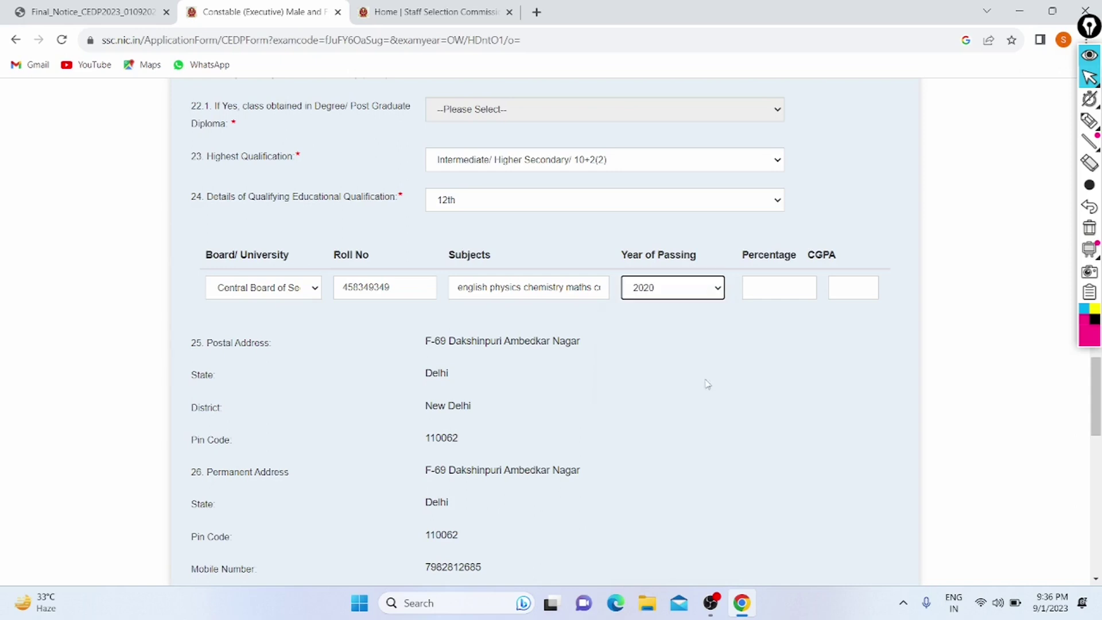
click(758, 292)
text(75)
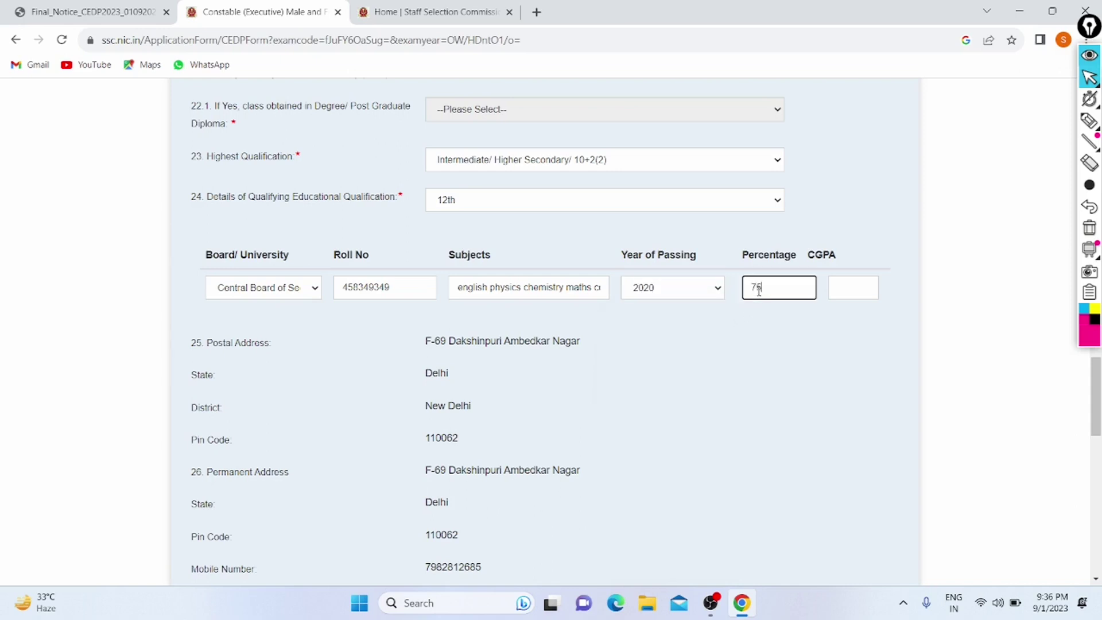
text(8)
click(732, 324)
scroll(659, 314, down, 2)
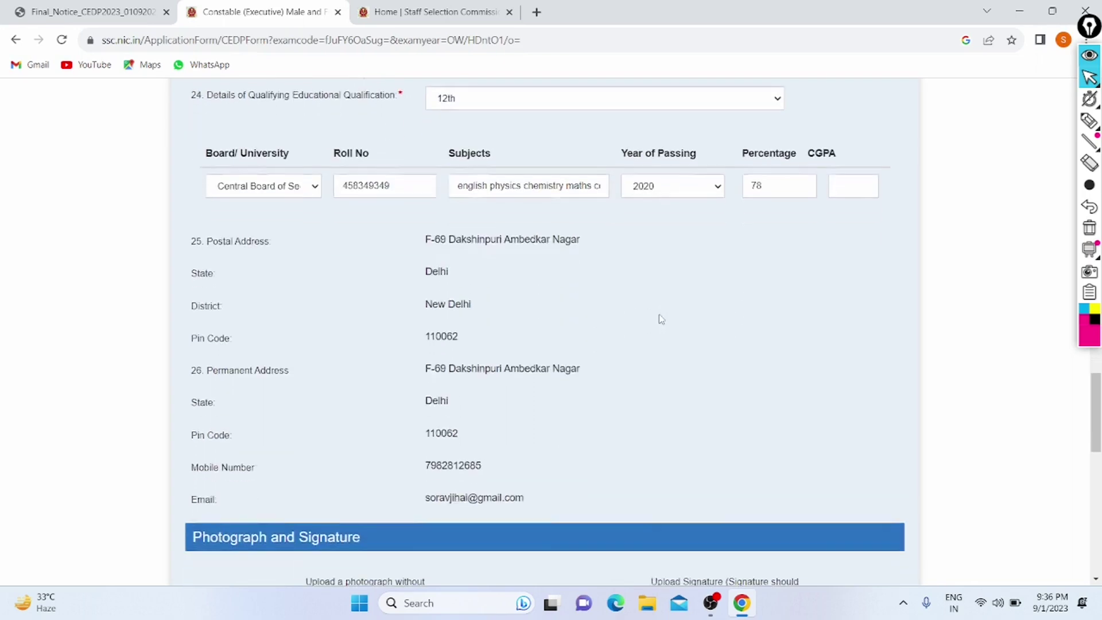
Step: Upload Donald.jpg from Downloads as the applicant's photograph
drag(431, 230, 472, 398)
scroll(471, 397, down, 6)
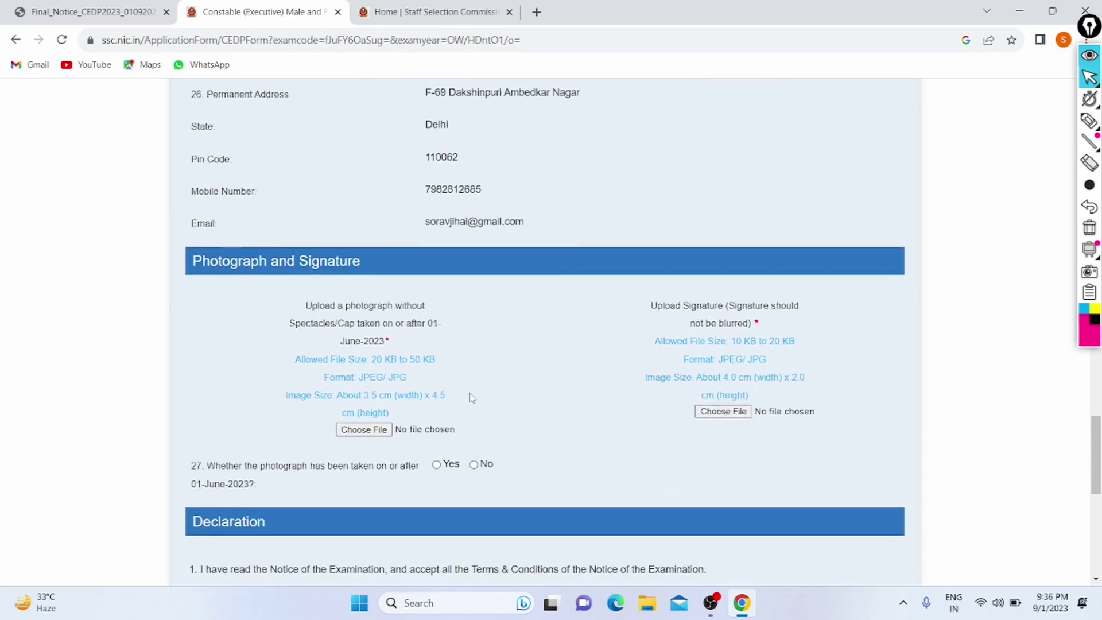
click(349, 352)
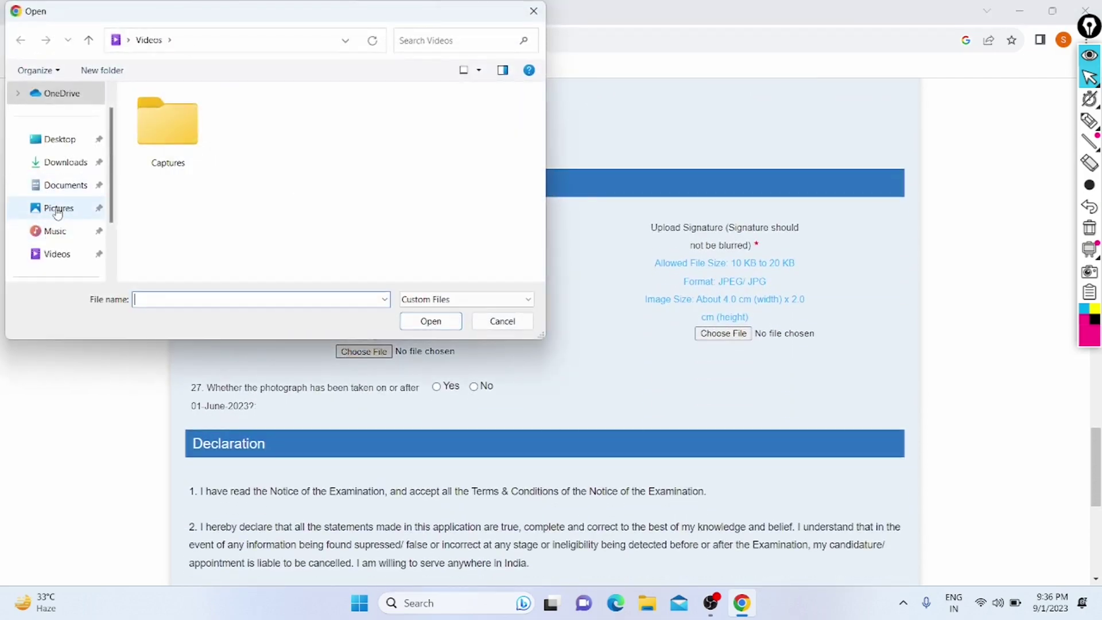
click(57, 210)
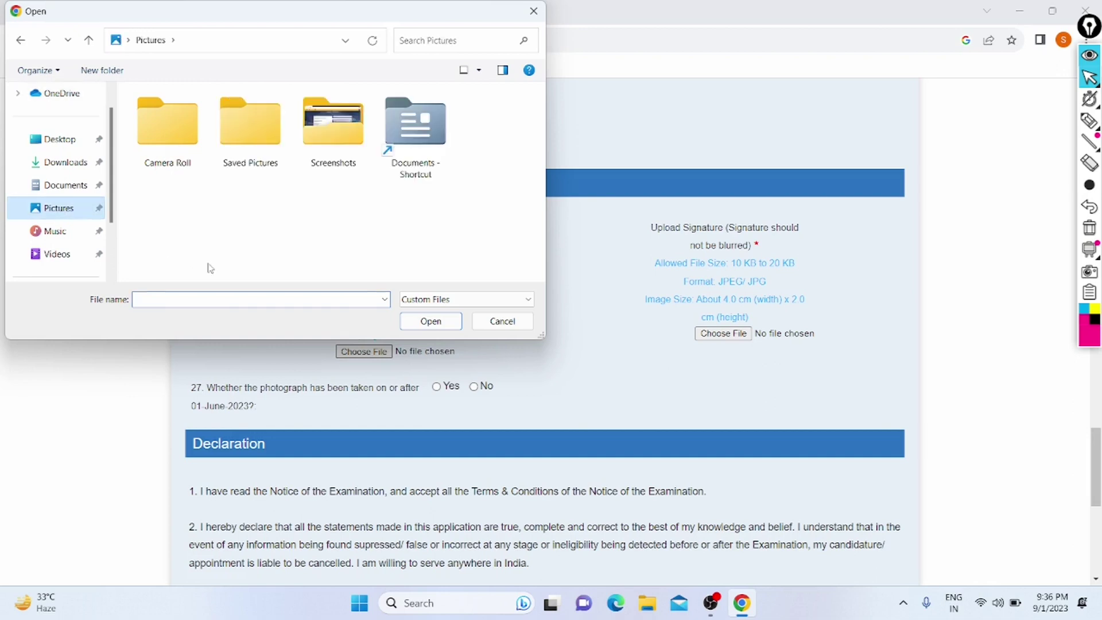
click(51, 162)
click(232, 299)
text(Domm)
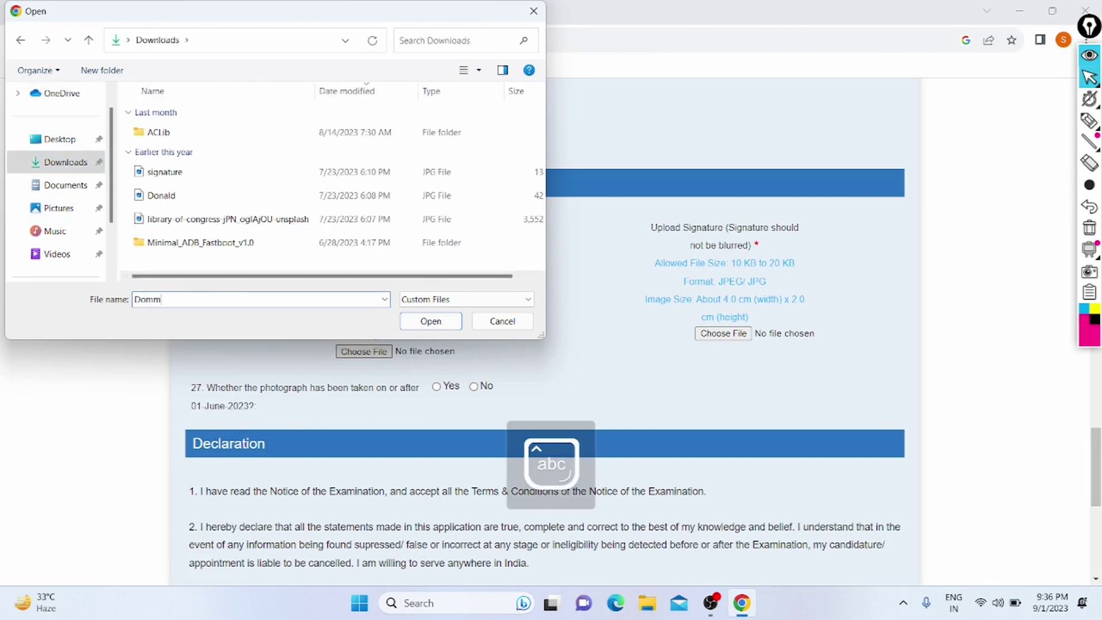
key(BackSpace)
text(n)
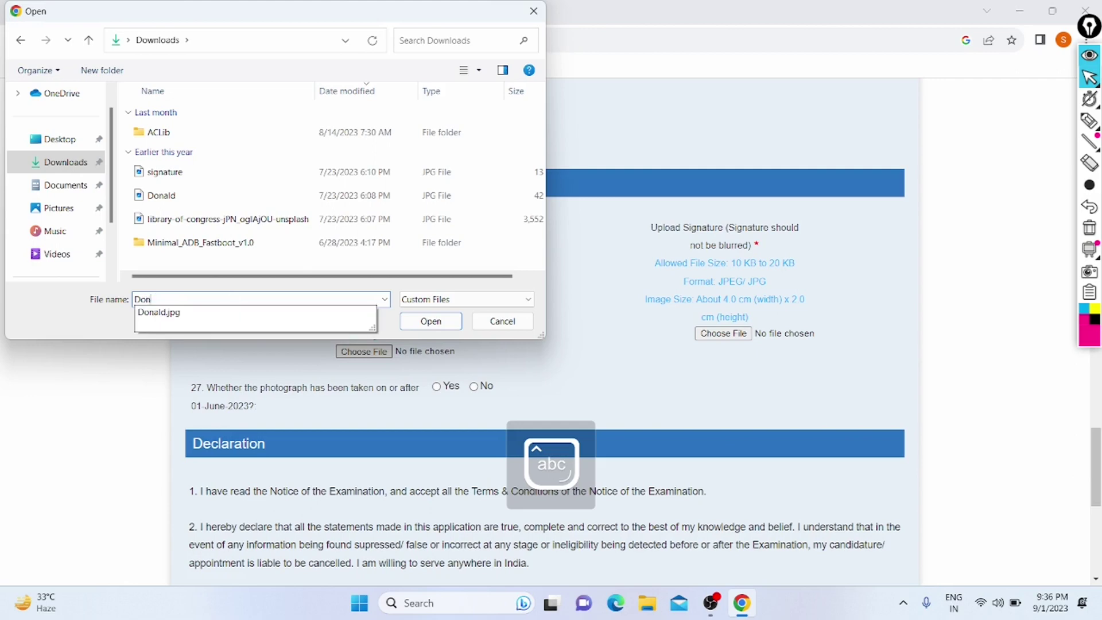
key(Down)
key(Return)
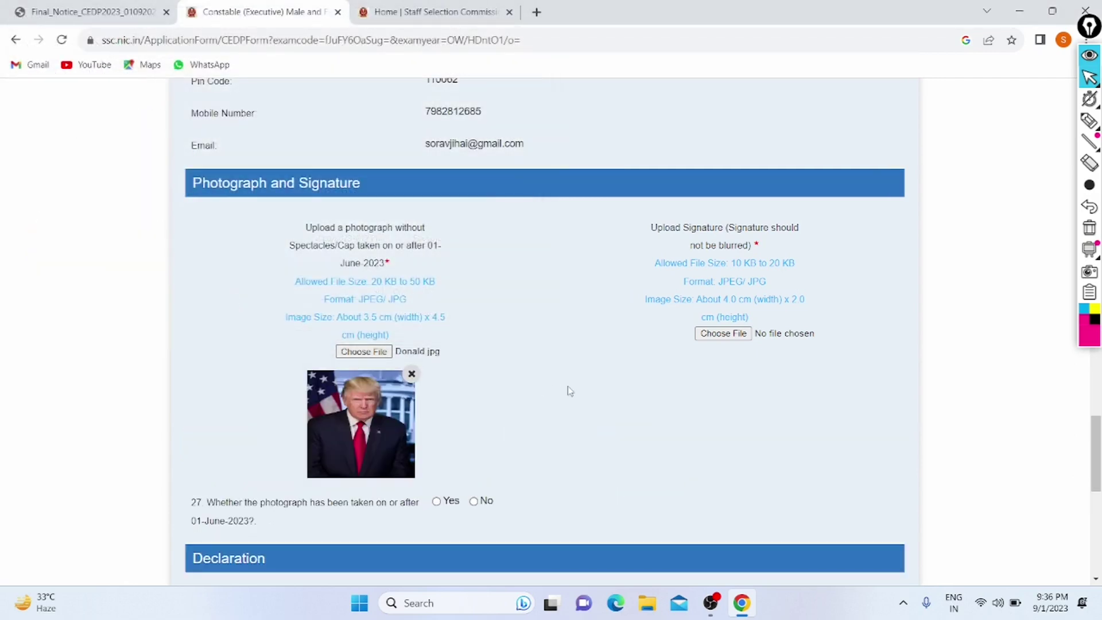
Step: Upload signature.jpg from Downloads as the applicant's signature
scroll(569, 391, down, 1)
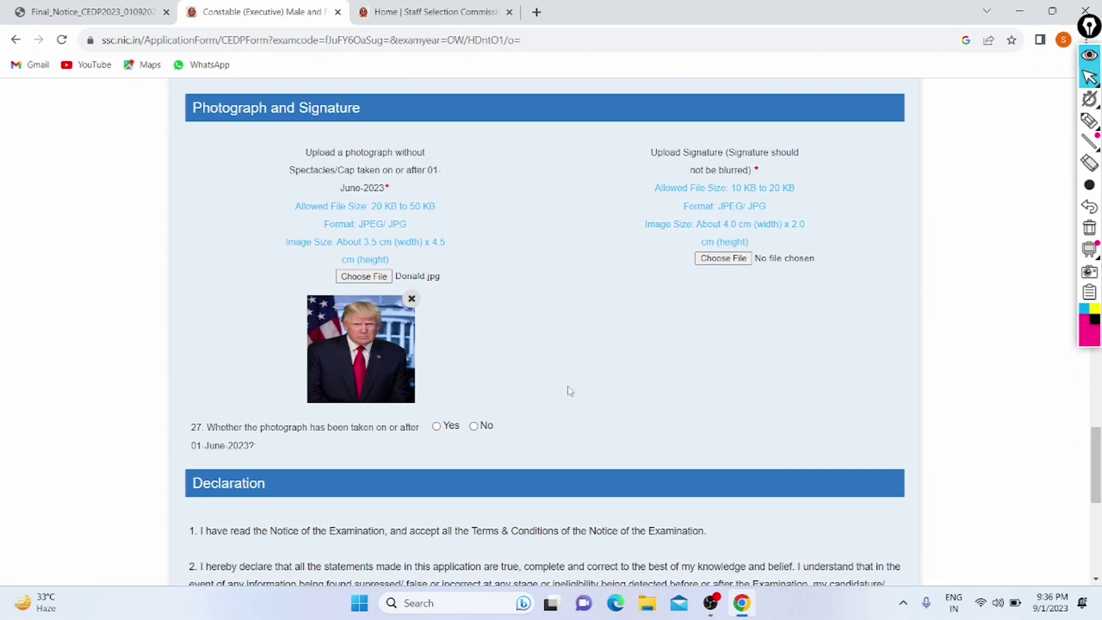
click(741, 257)
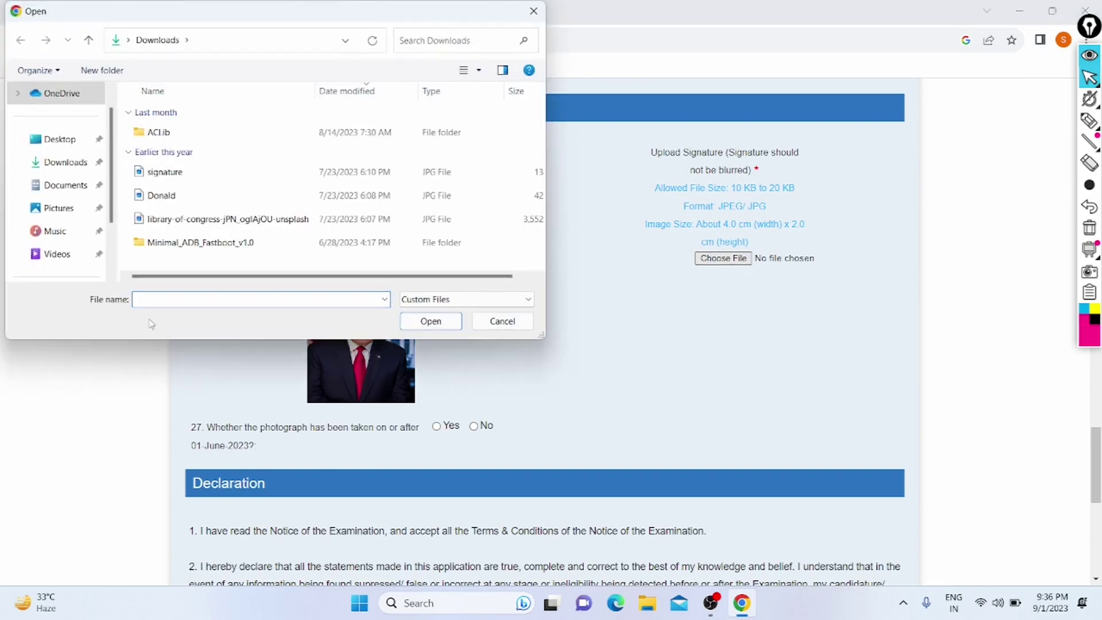
click(166, 172)
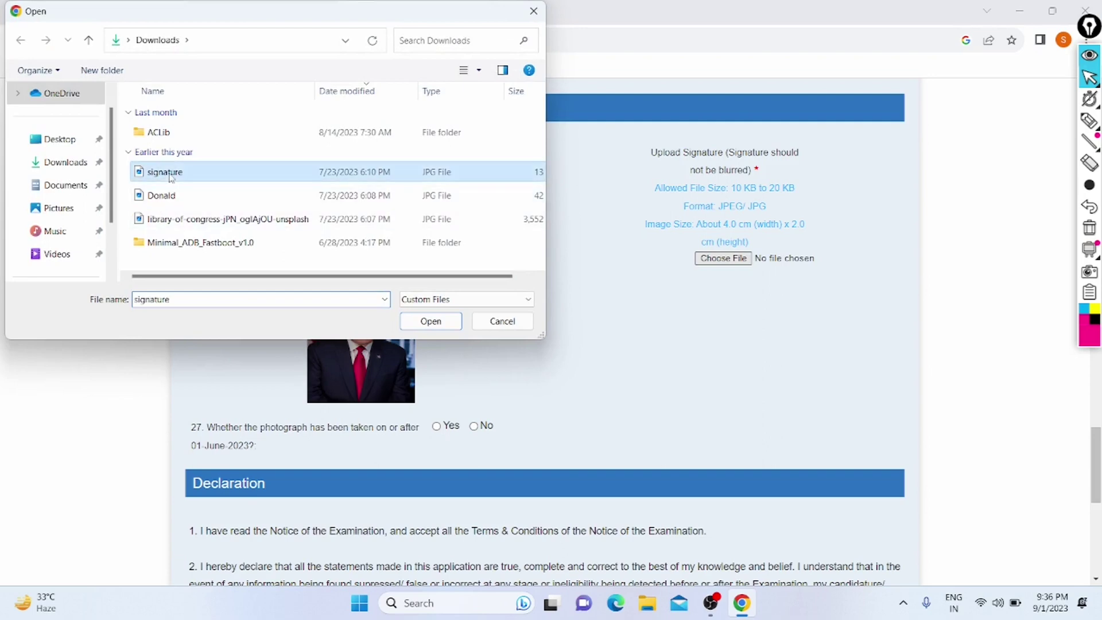
click(431, 320)
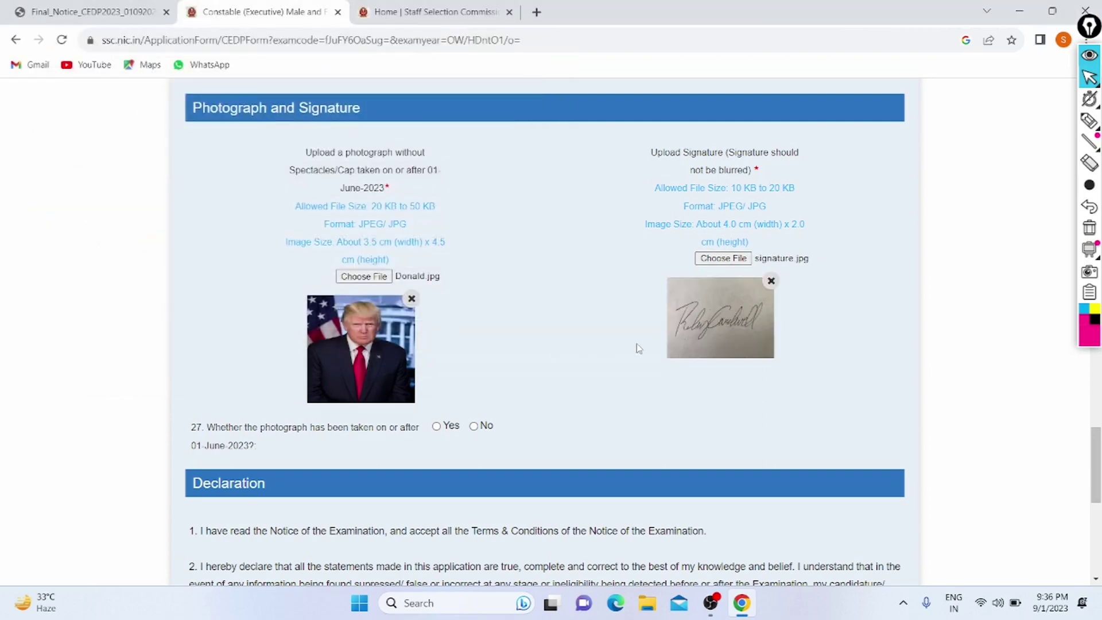
scroll(635, 347, down, 1)
scroll(435, 283, down, 6)
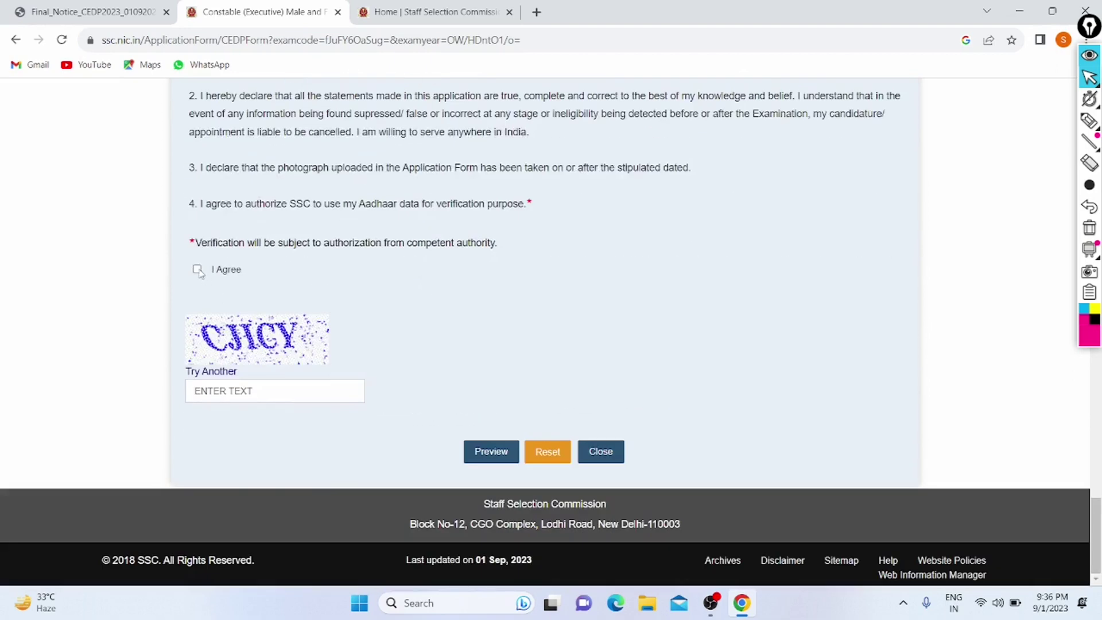
Step: Tick I Agree on the declaration, enter captcha 'CJICY', and attempt to preview the form
click(197, 269)
click(232, 388)
key(Caps_Lock)
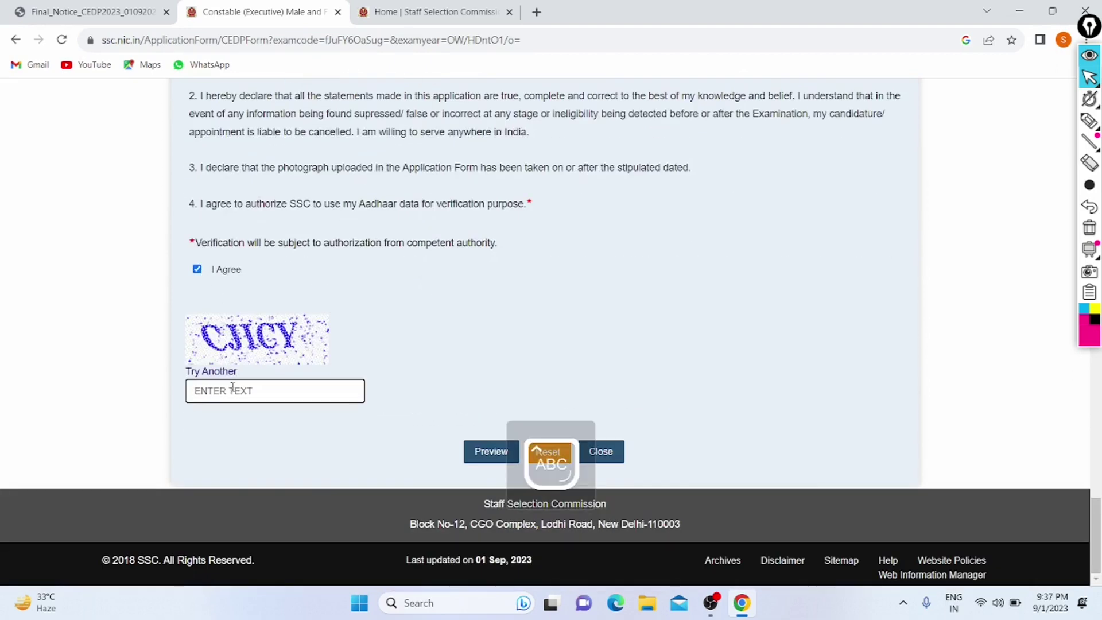
text(CJICY)
key(Caps_Lock)
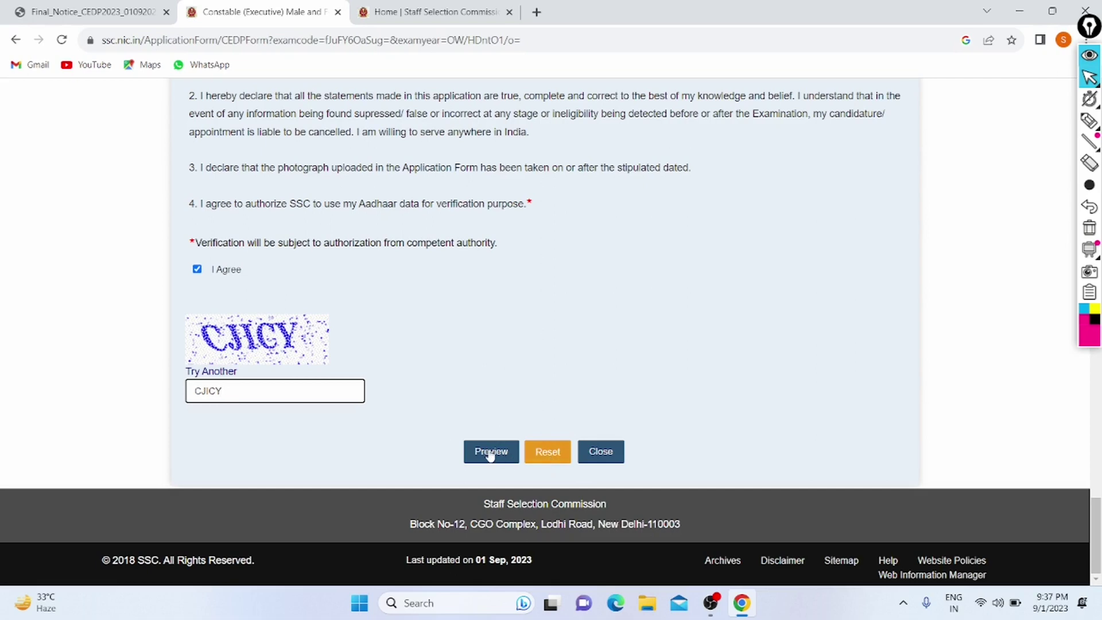
click(509, 458)
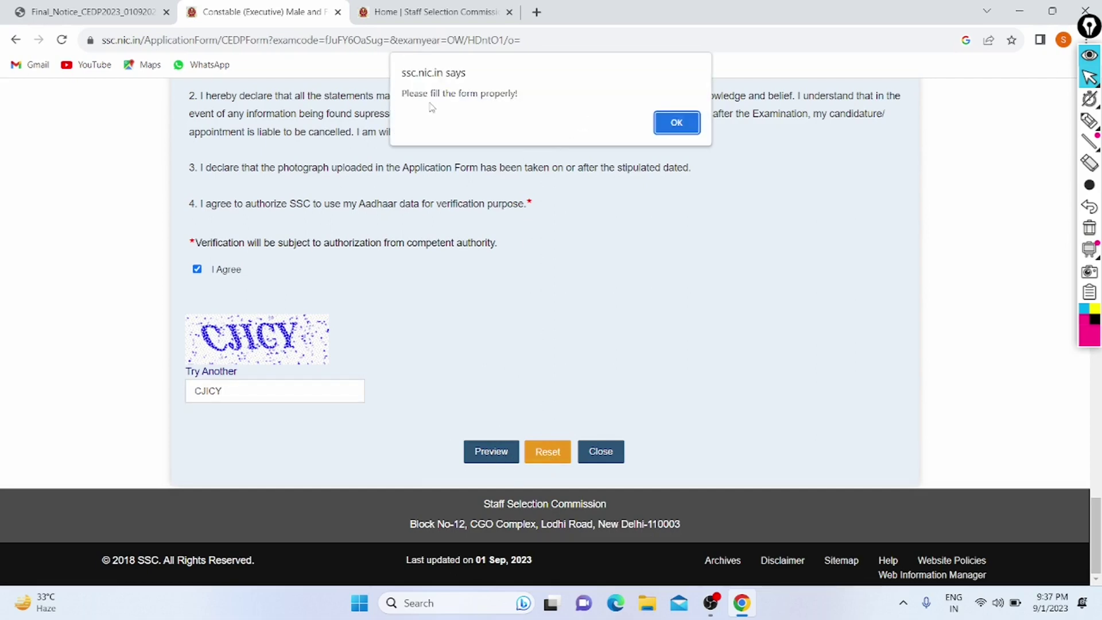
Step: Dismiss the fill-properly warning, answer Yes to the photo-after-01-June-2023 question, and preview
click(693, 129)
scroll(509, 312, up, 1)
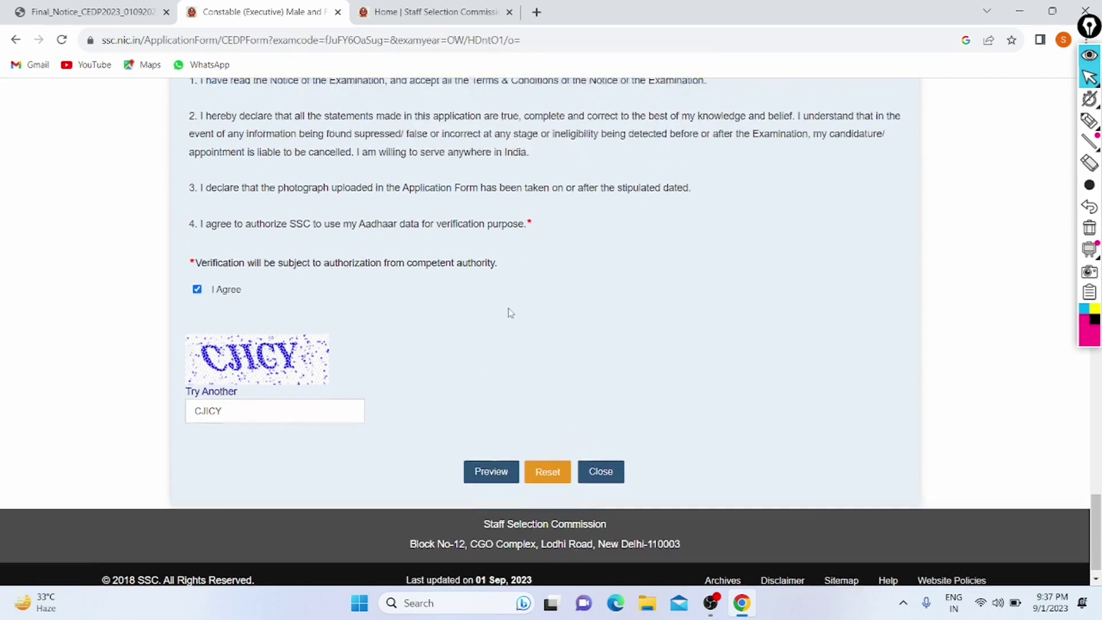
scroll(509, 312, up, 5)
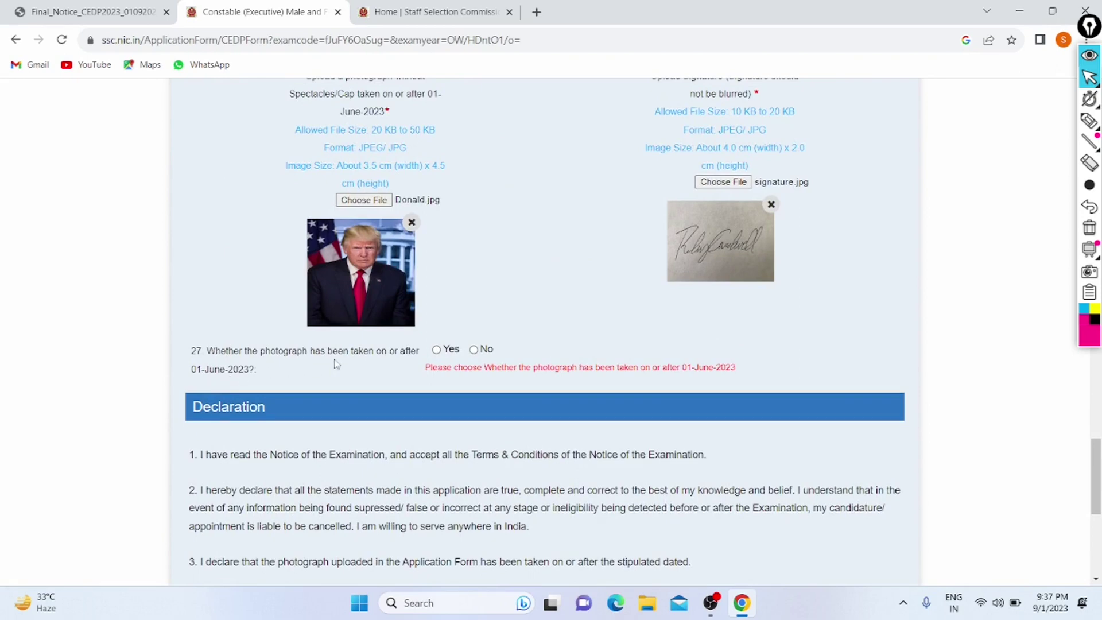
click(436, 351)
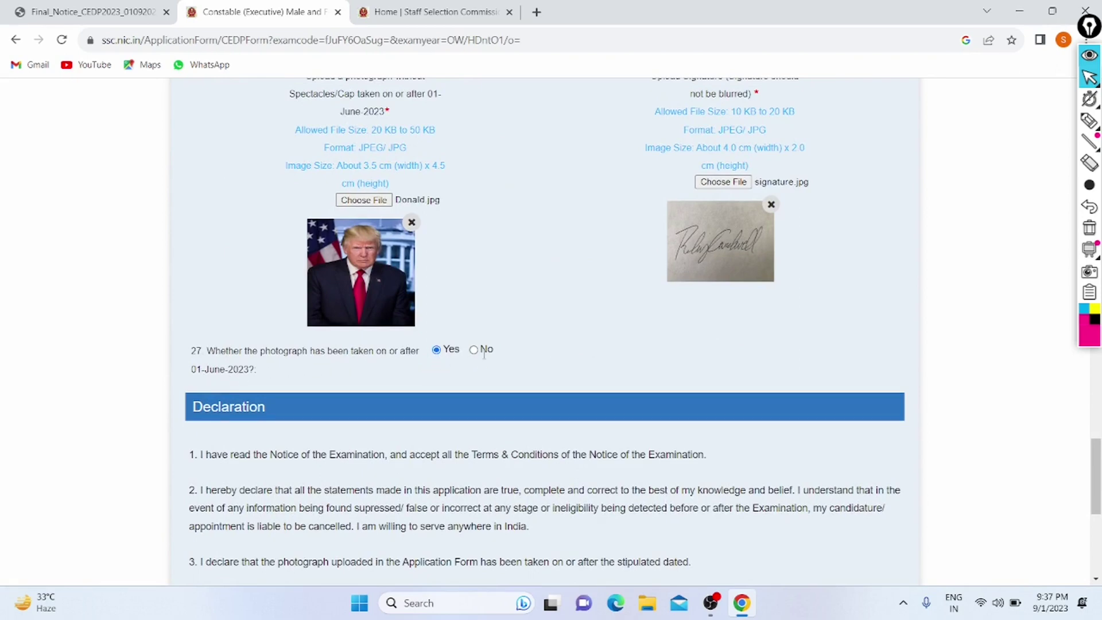
scroll(384, 360, down, 7)
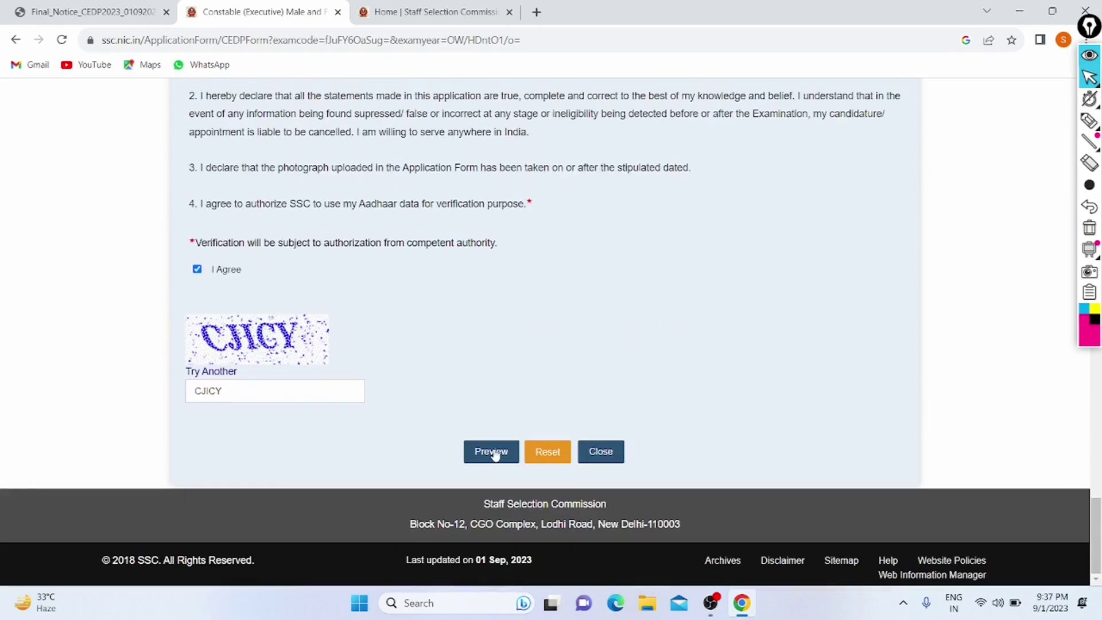
click(492, 453)
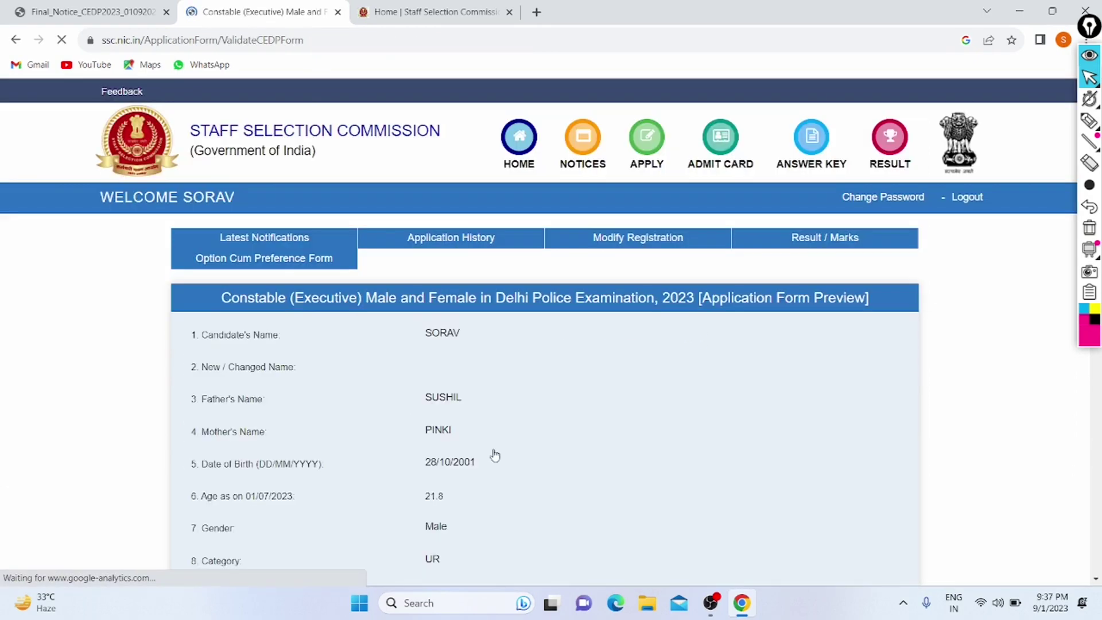
Step: Submit the reviewed Constable application, confirm final submission, and dismiss the data-not-submitted message
scroll(493, 454, down, 10)
scroll(494, 454, down, 15)
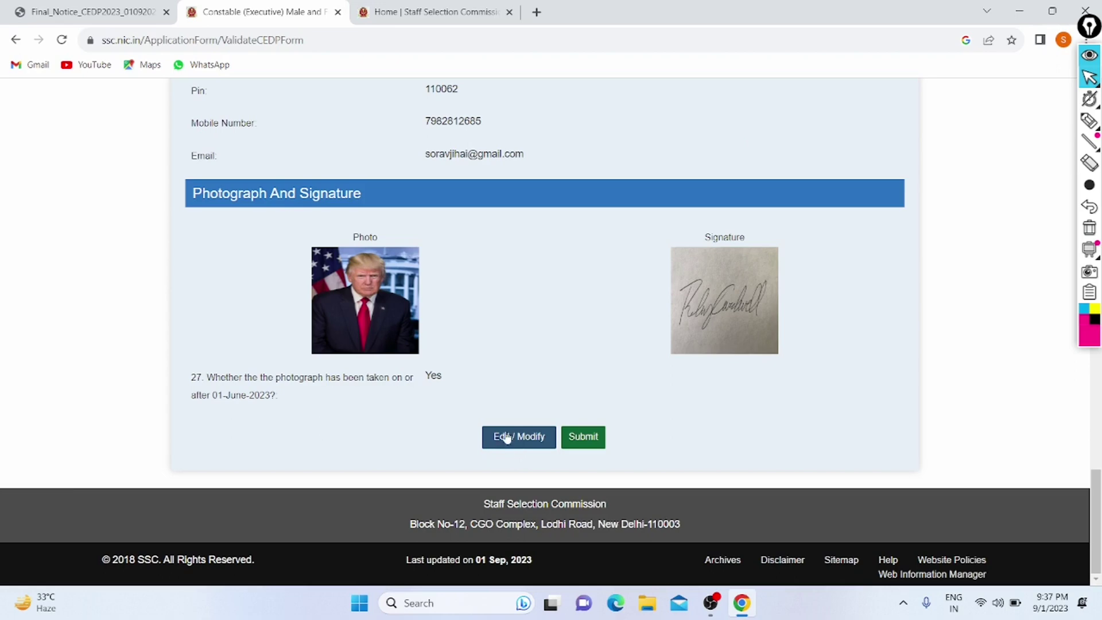
click(584, 440)
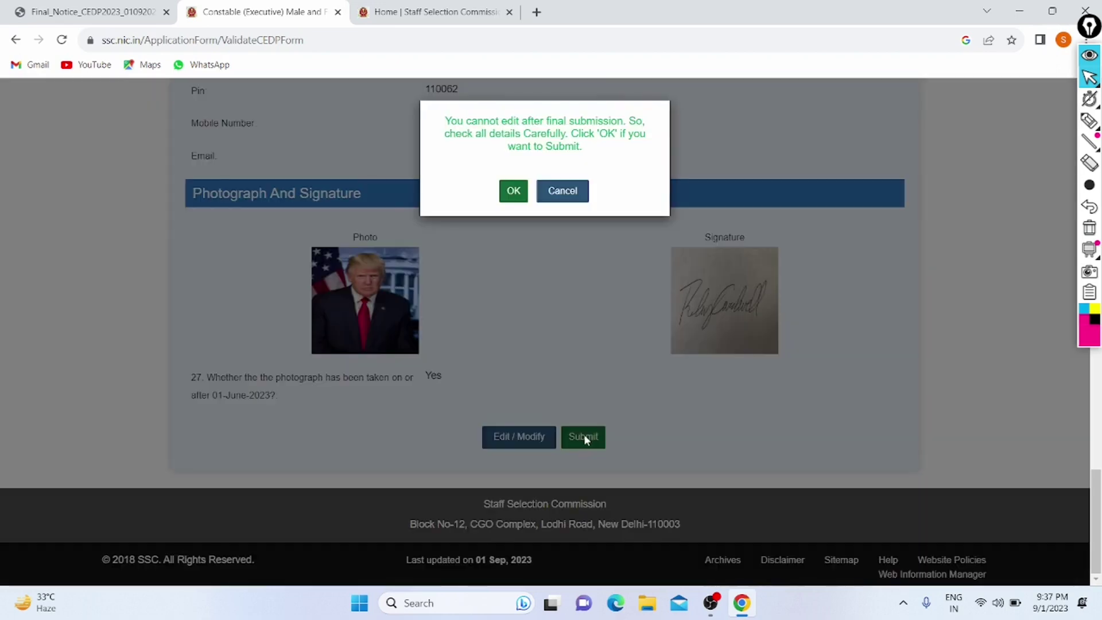
click(513, 197)
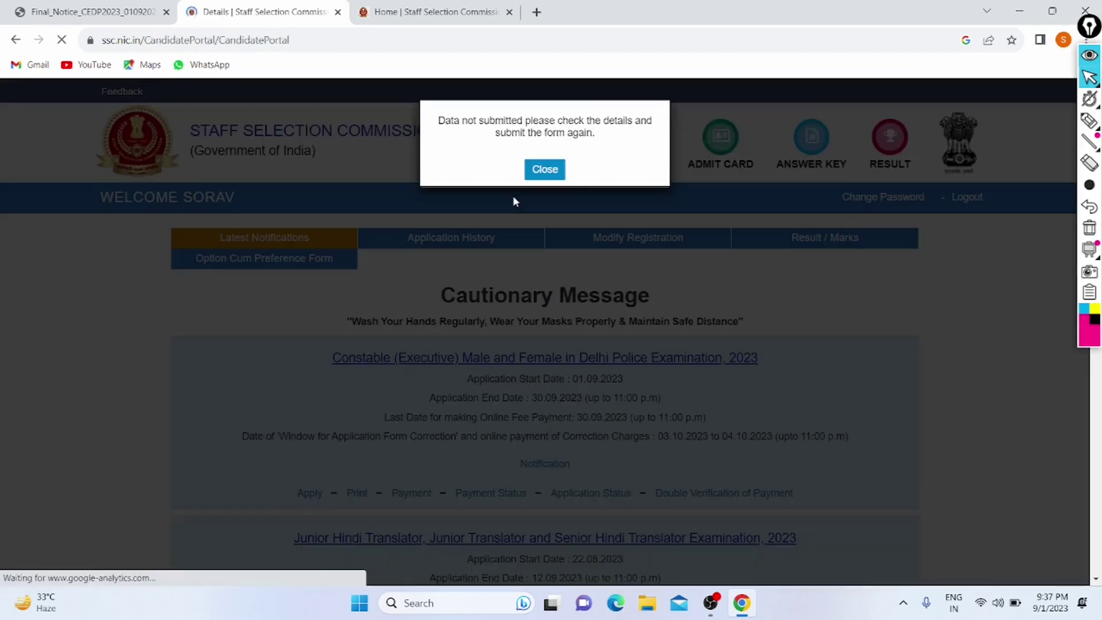
drag(438, 120, 596, 134)
click(569, 151)
click(535, 169)
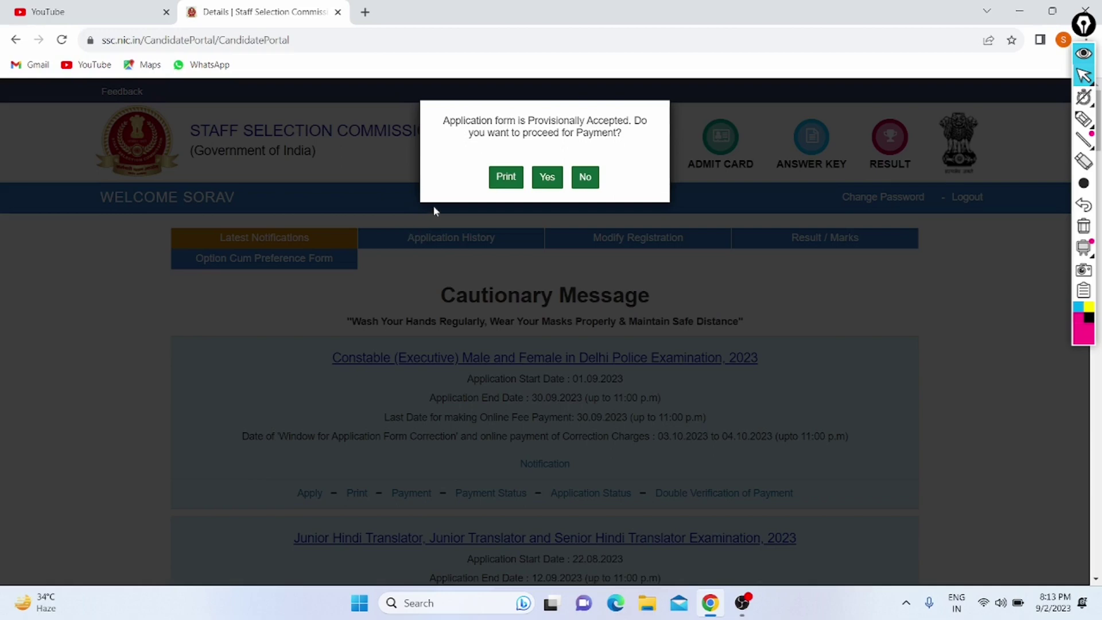
Step: Proceed to payment and submit the Rs 100 fee with Online as the payment mode
click(548, 179)
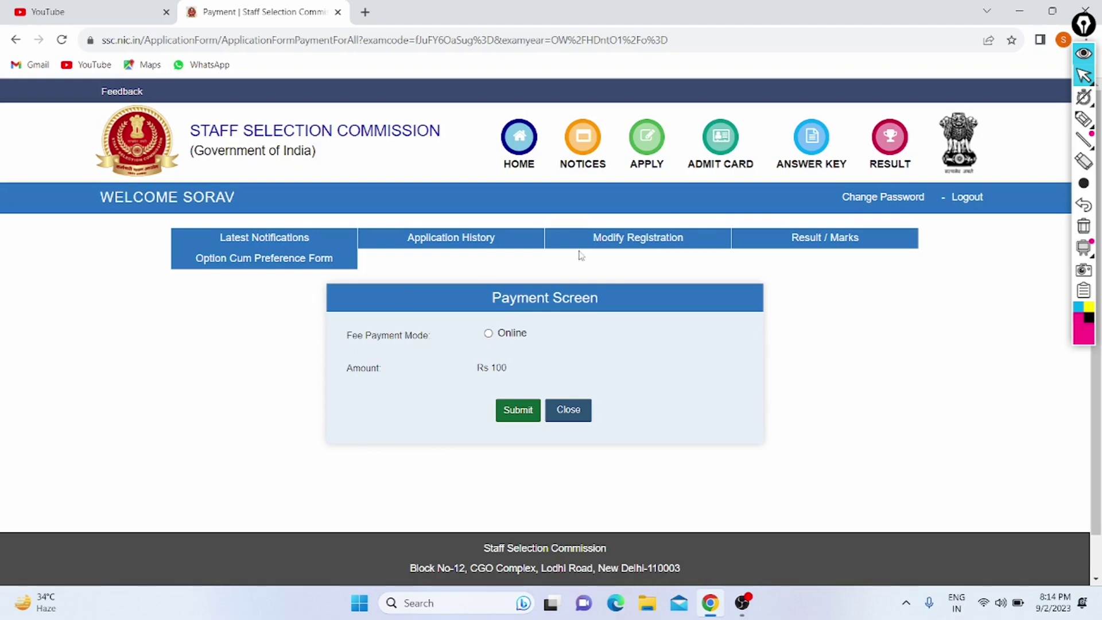
click(488, 334)
click(518, 410)
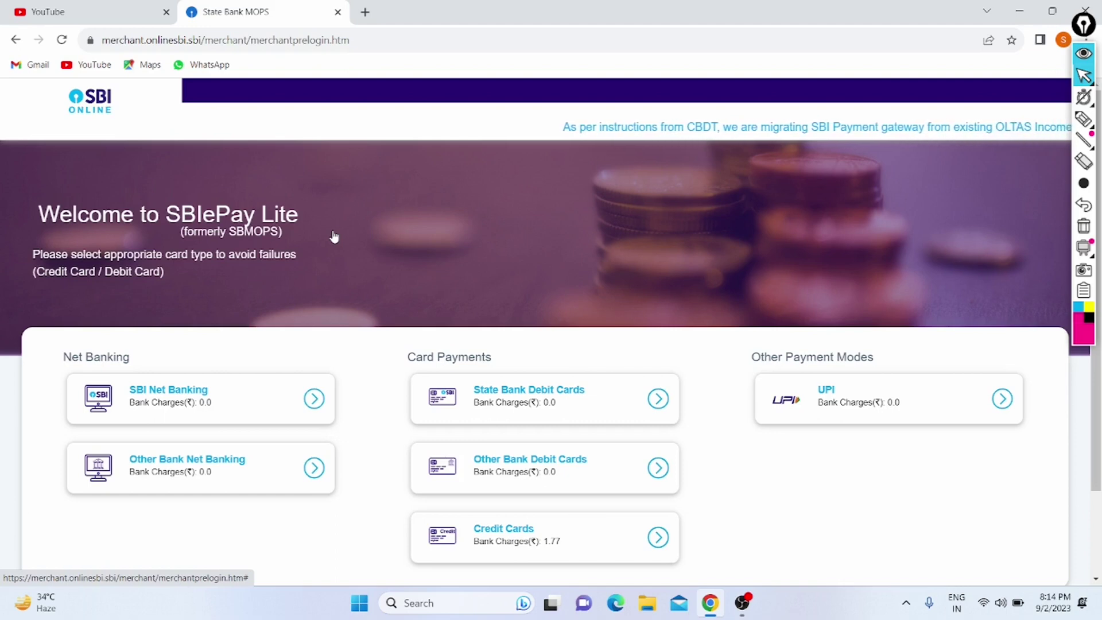
Step: Choose the UPI card under Other Payment Modes in SBI ePay Lite
scroll(334, 236, down, 2)
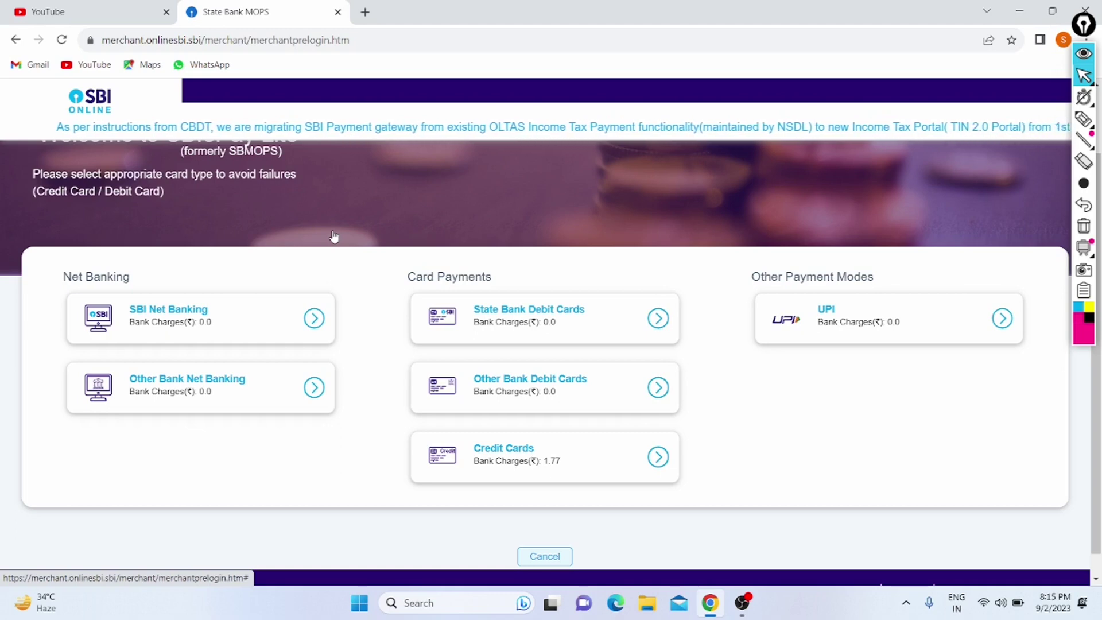
scroll(334, 236, down, 1)
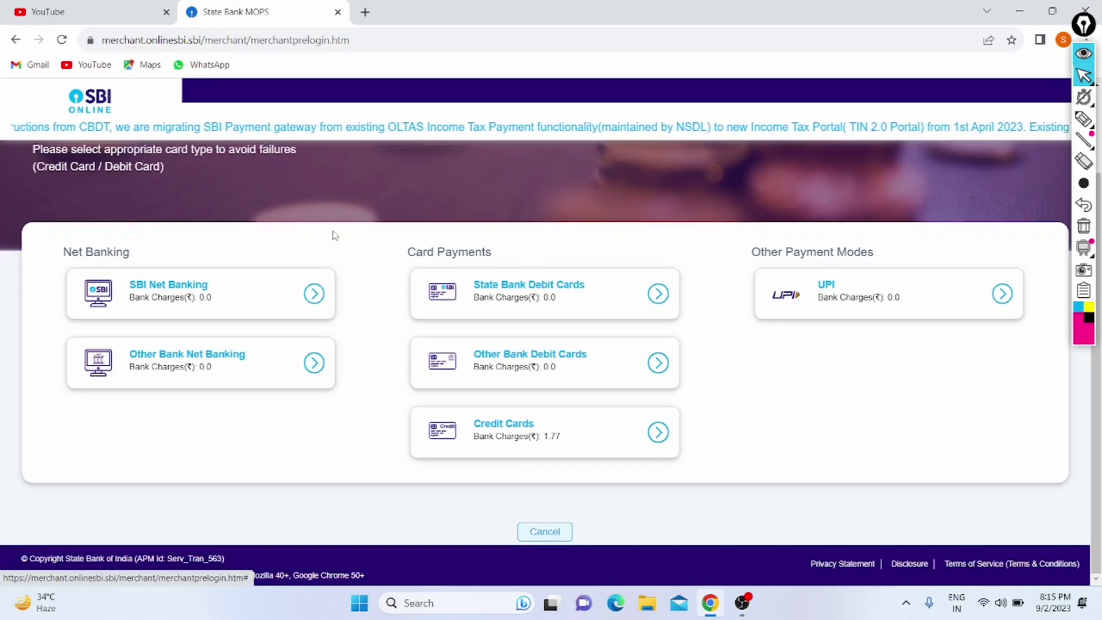
click(1002, 293)
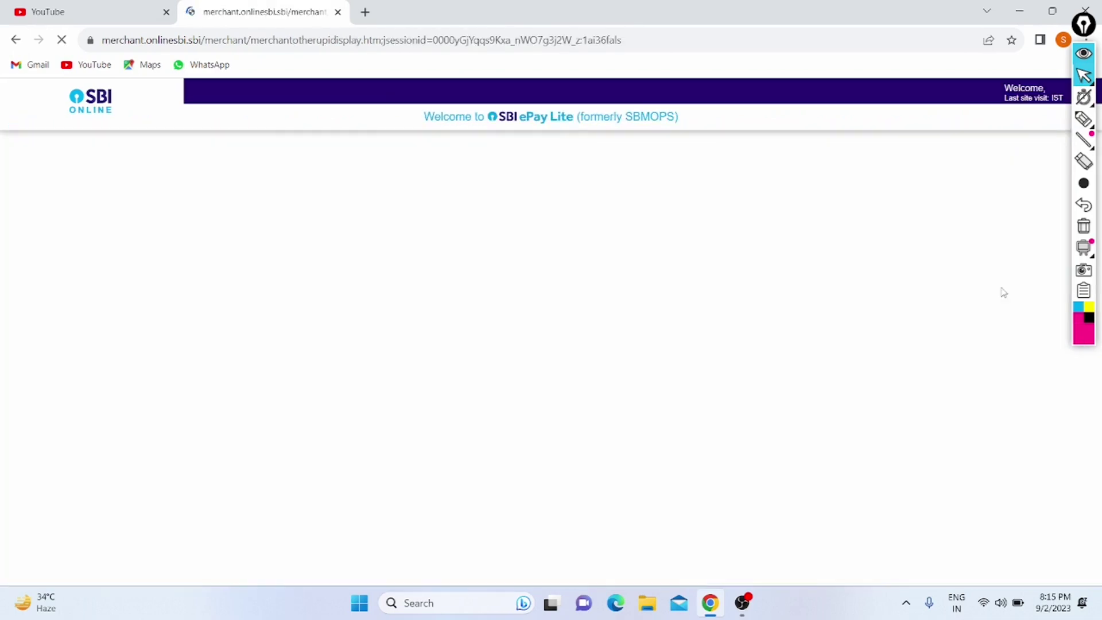
Step: Select the QR code option to generate the Rs 100 UPI remittance form
scroll(449, 534, down, 2)
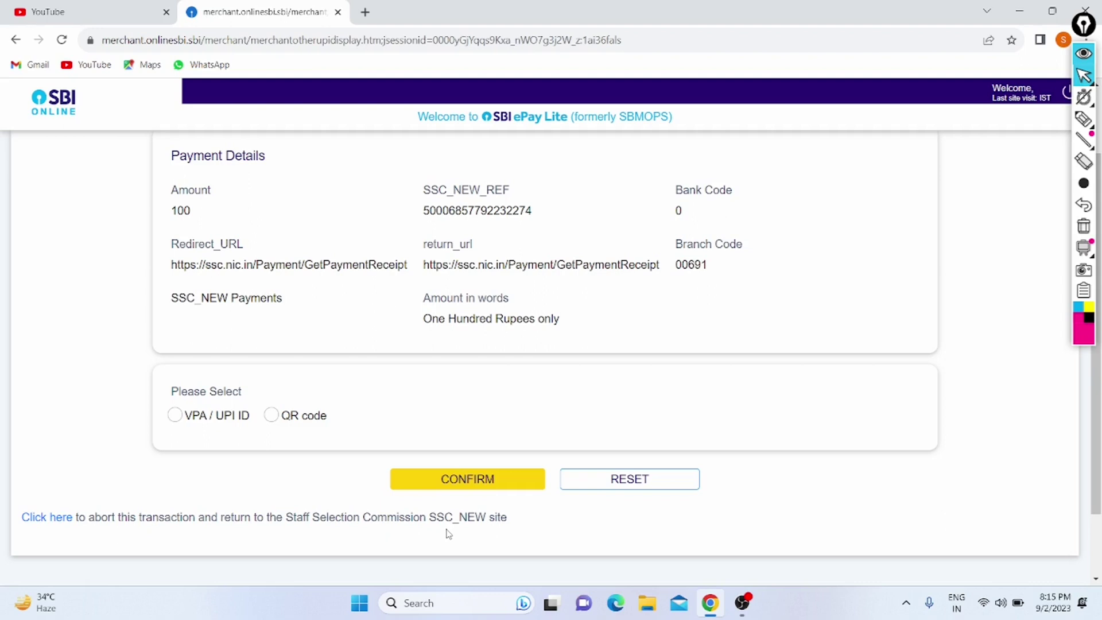
scroll(256, 545, down, 2)
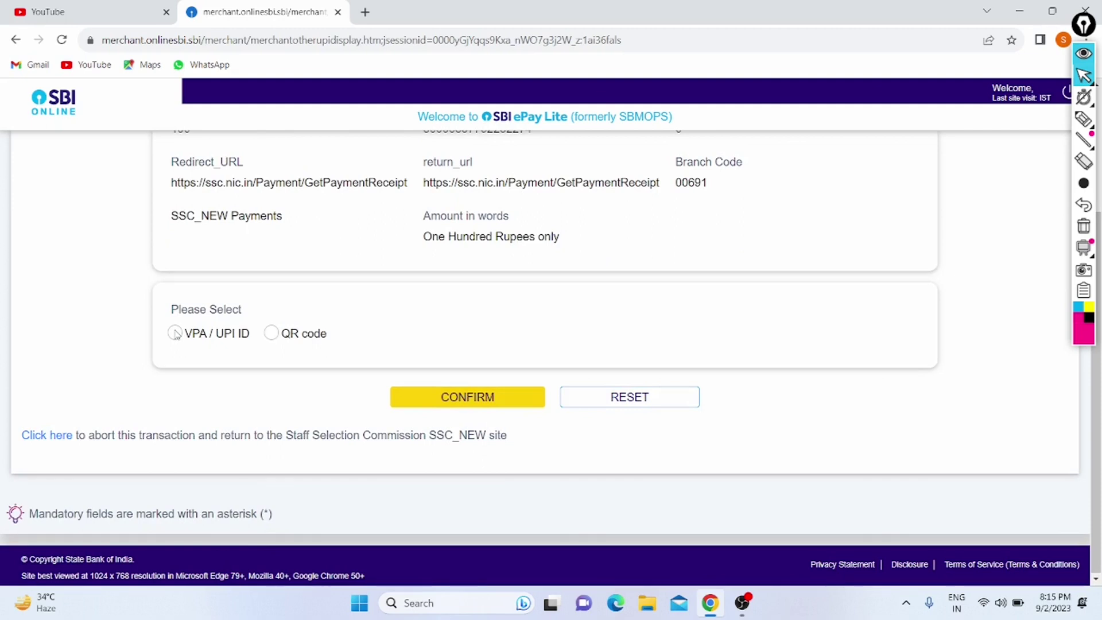
click(271, 333)
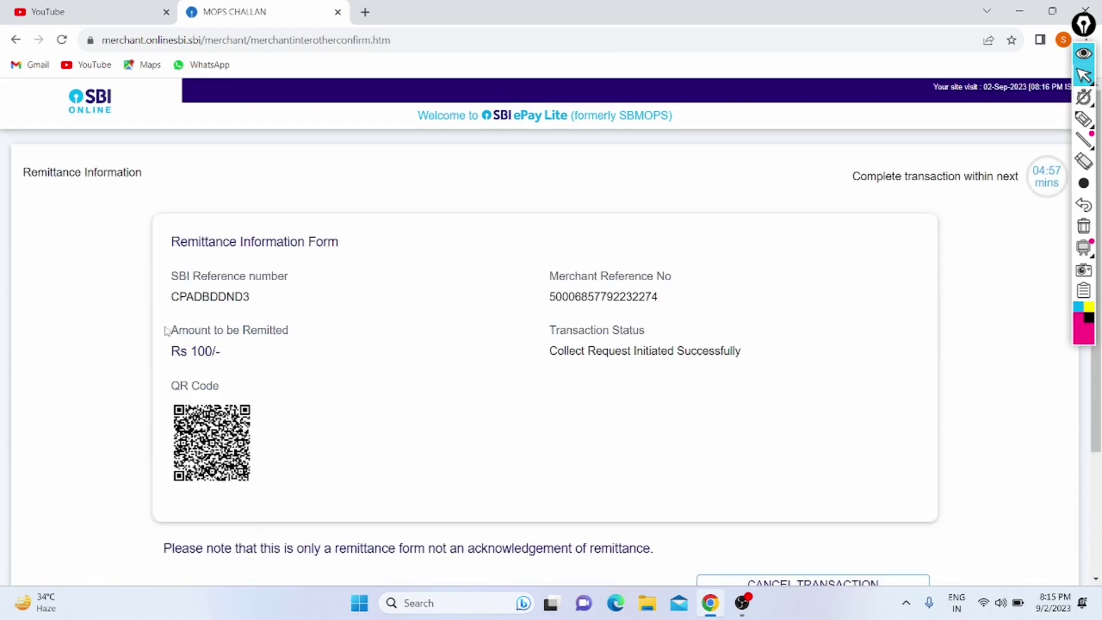
Step: Circle the amount, QR code and countdown timer with the pen, then erase the marks
scroll(167, 327, down, 2)
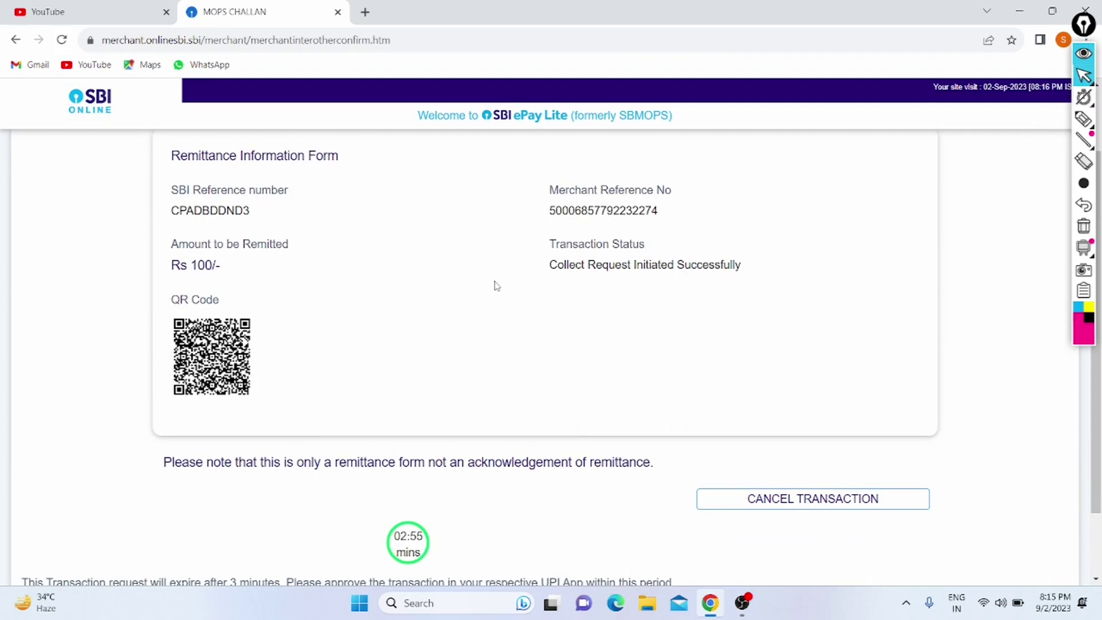
click(1083, 119)
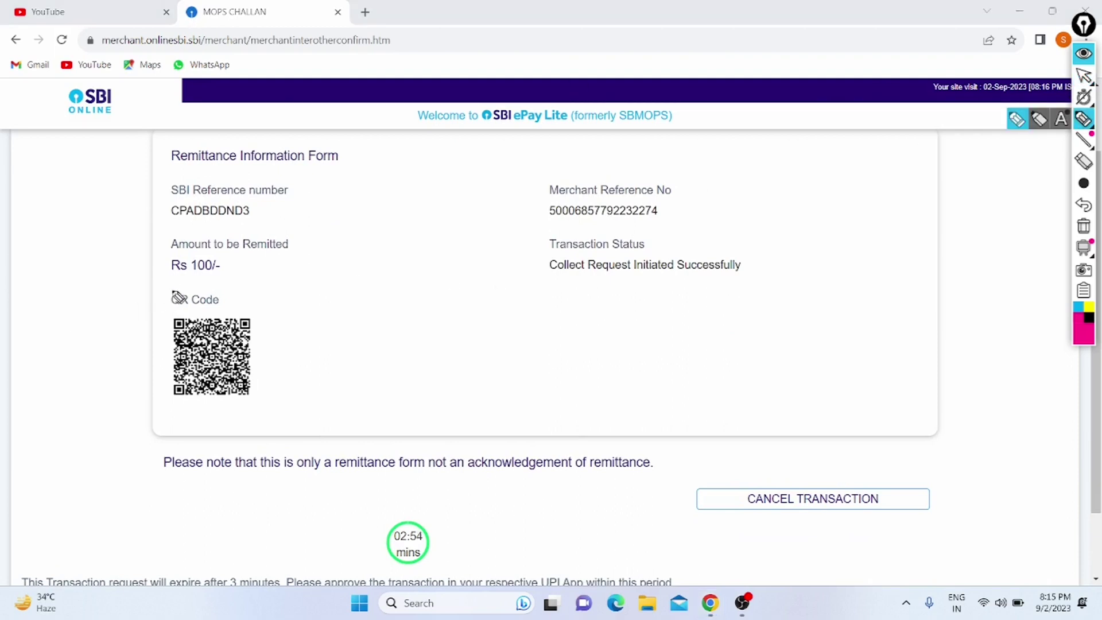
mouse_move(175, 286)
mouse_down()
mouse_move(54, 425)
mouse_move(103, 303)
mouse_move(112, 307)
mouse_up()
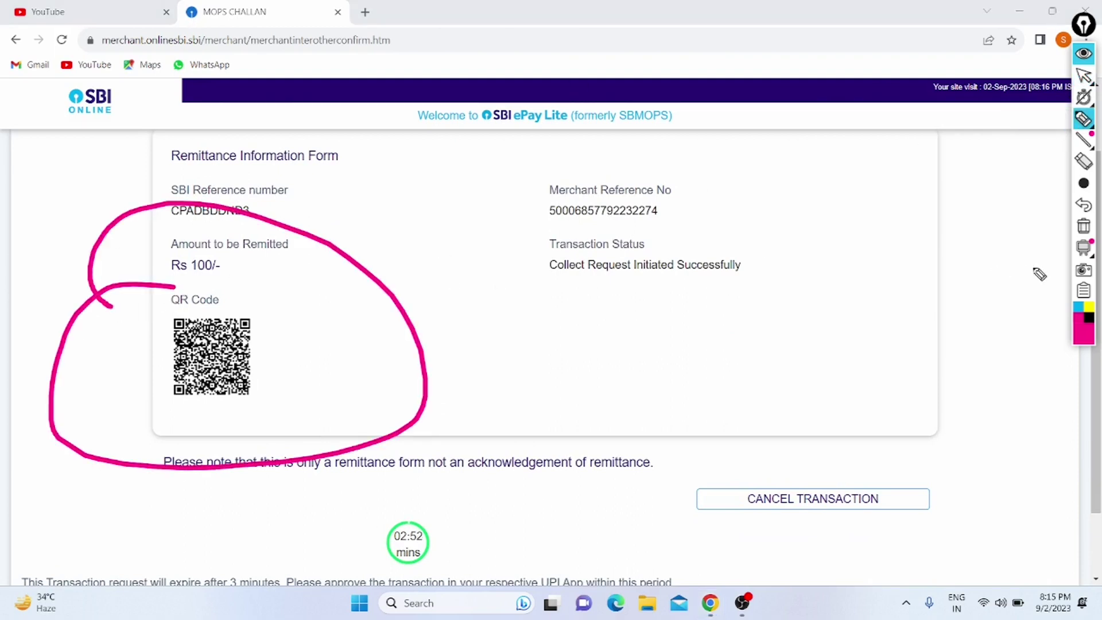
click(1083, 205)
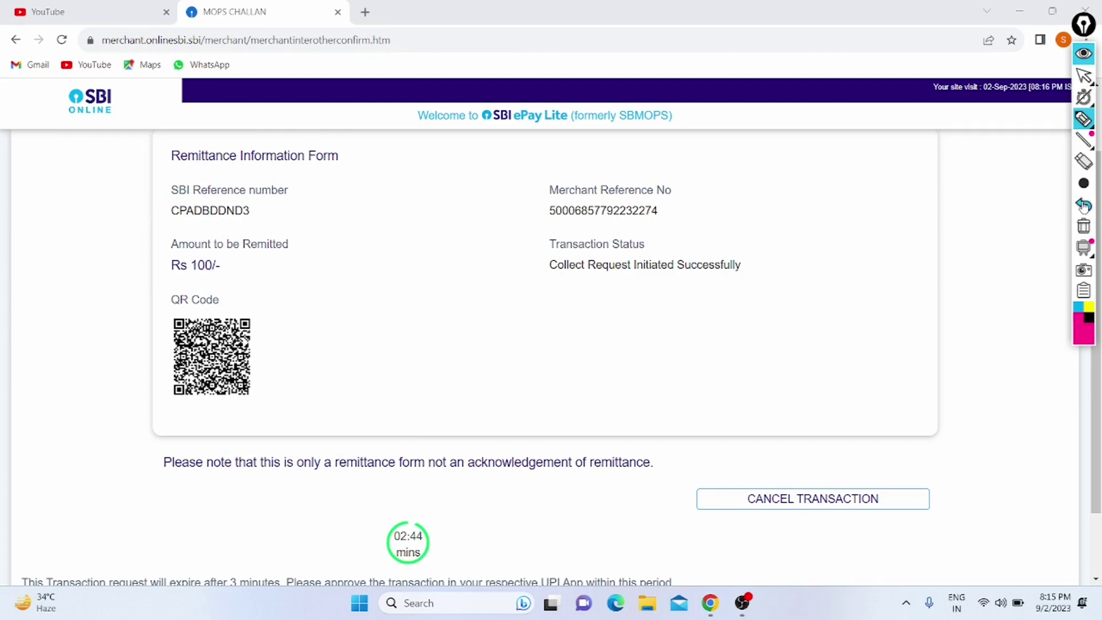
mouse_move(379, 472)
mouse_down()
mouse_move(289, 580)
mouse_move(307, 445)
mouse_up()
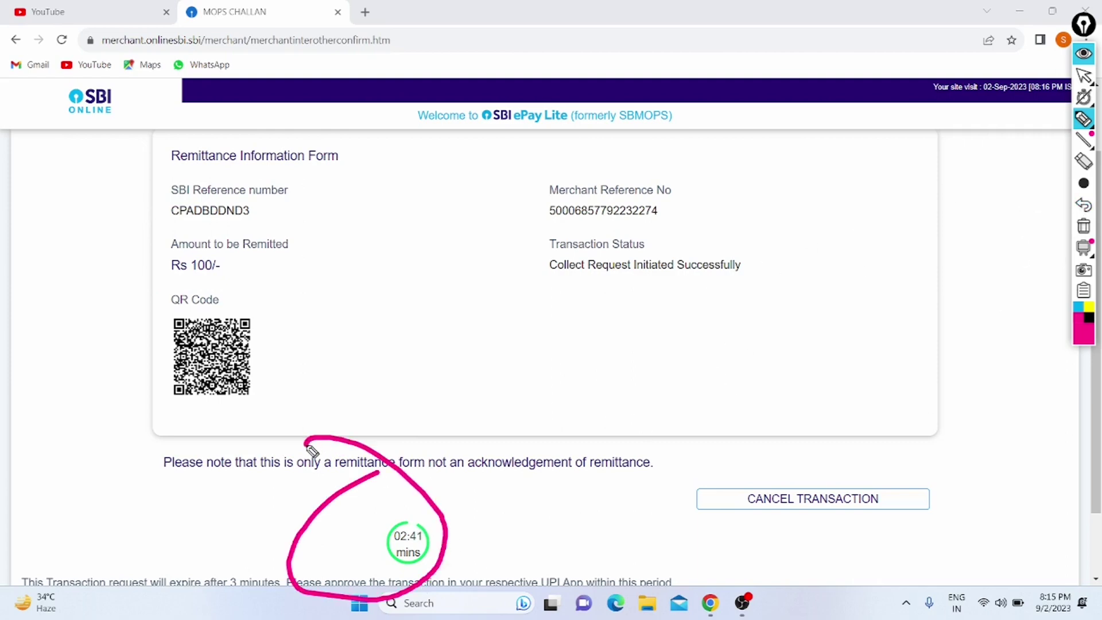
click(1081, 205)
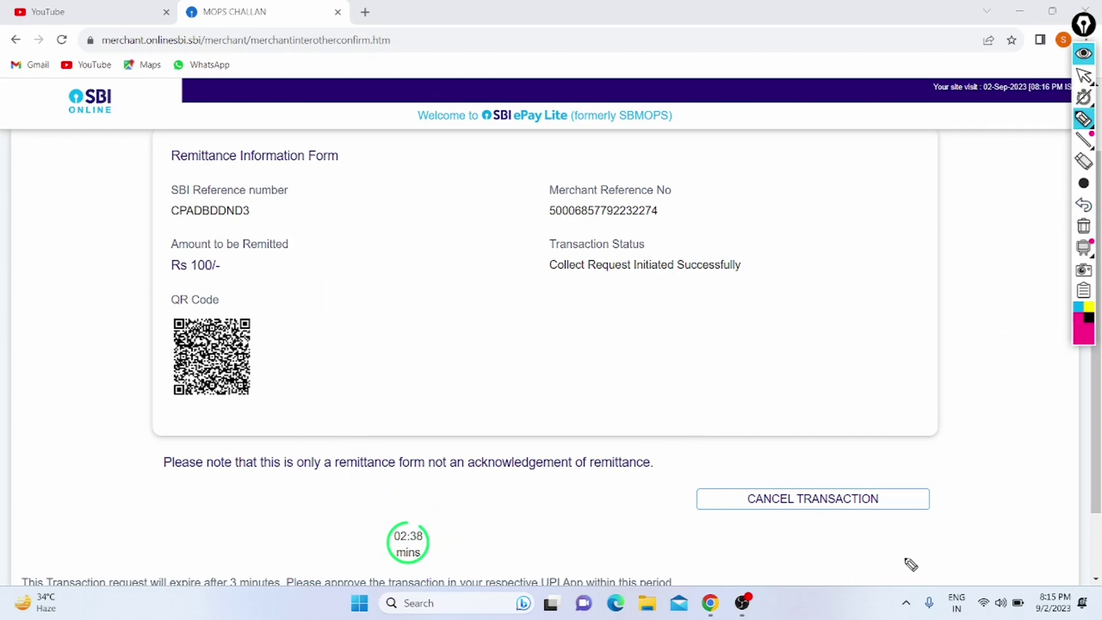
Step: Cancel the pending Rs 100 UPI transaction and acknowledge the cancellation notice
click(1085, 77)
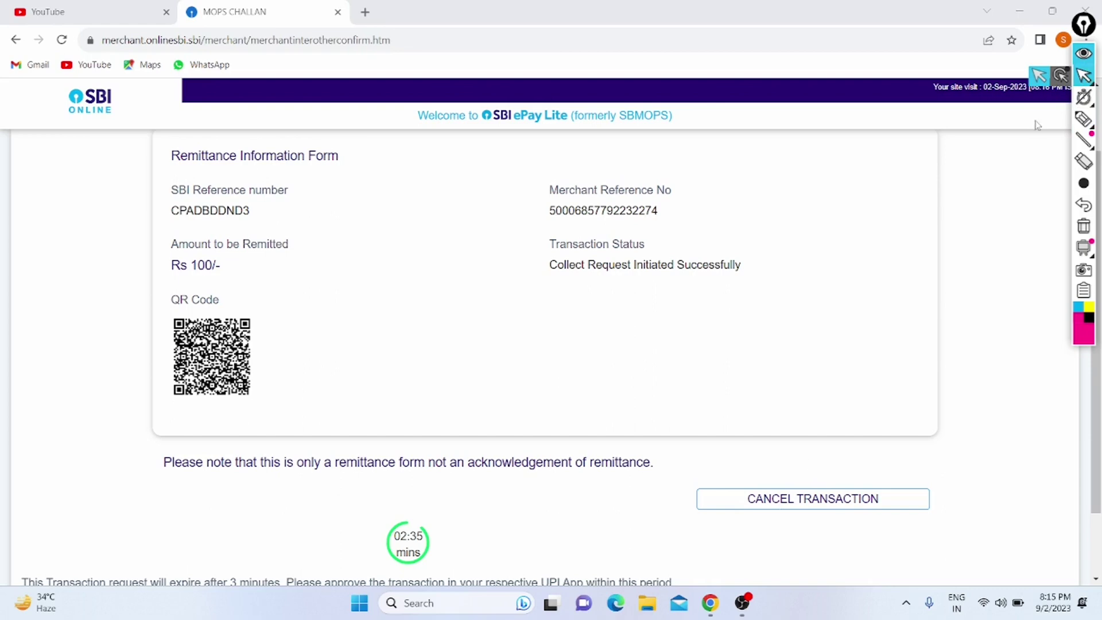
click(778, 505)
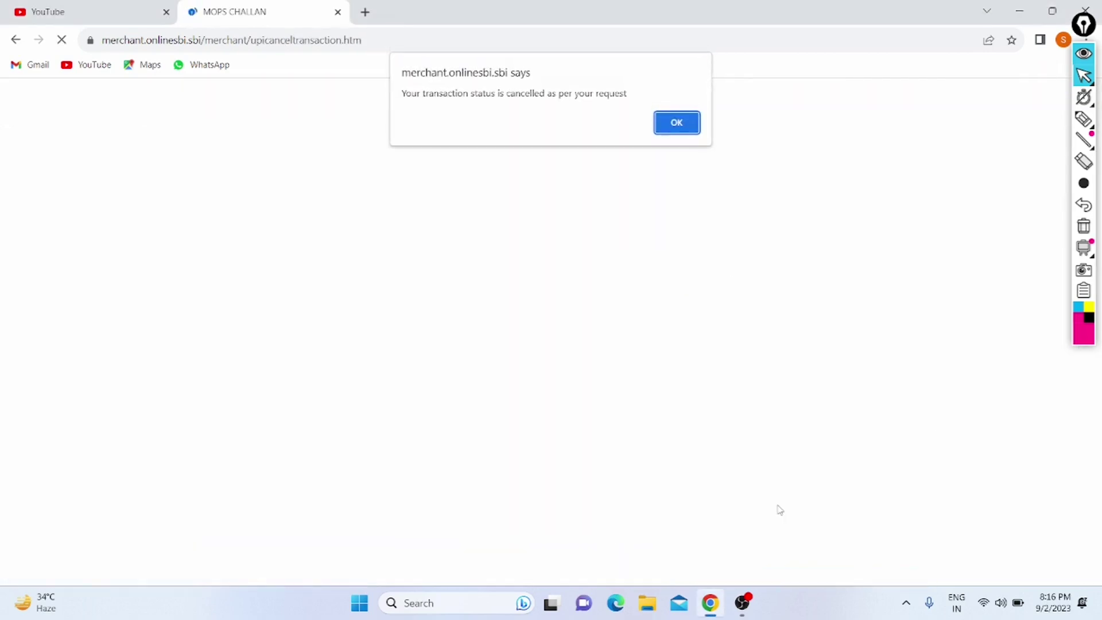
click(677, 123)
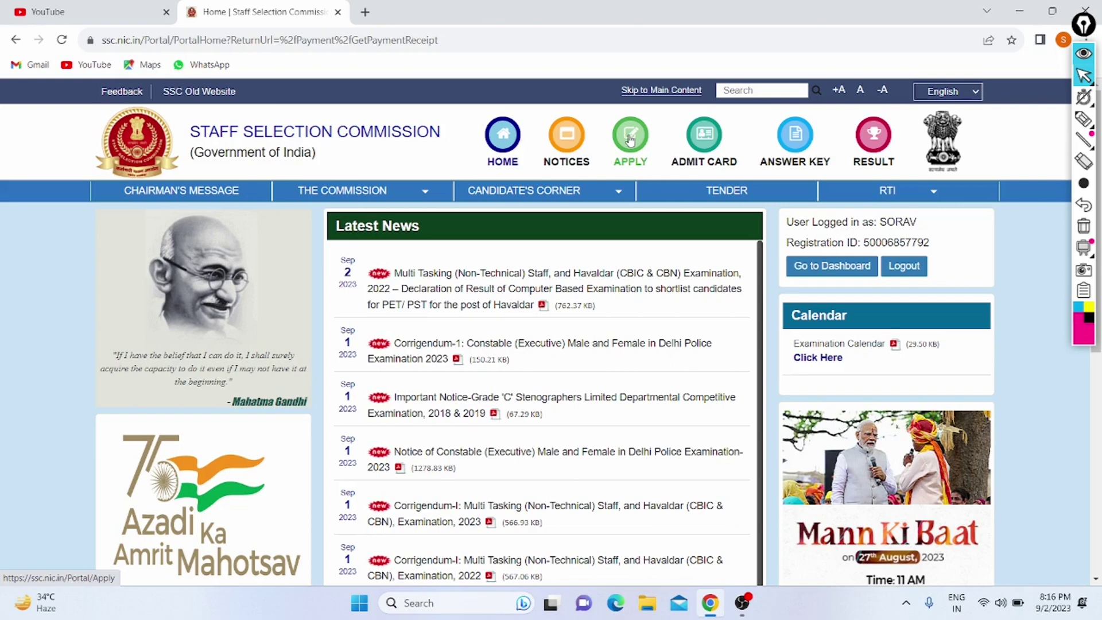
Step: View the APPLY exam list, then go back to the SSC home page
click(630, 140)
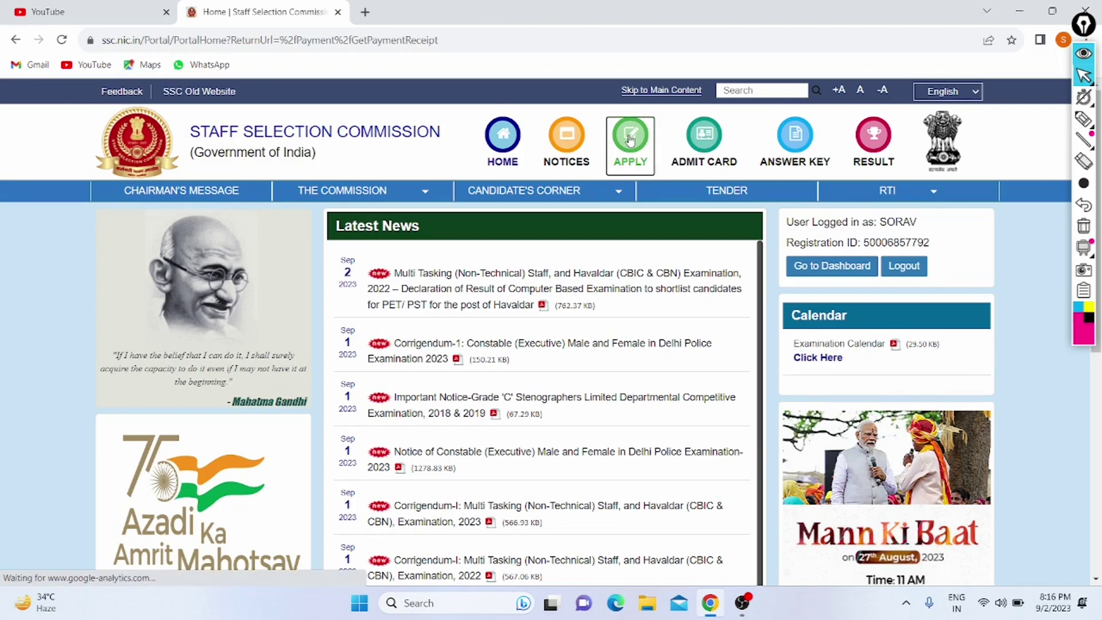
scroll(372, 357, down, 3)
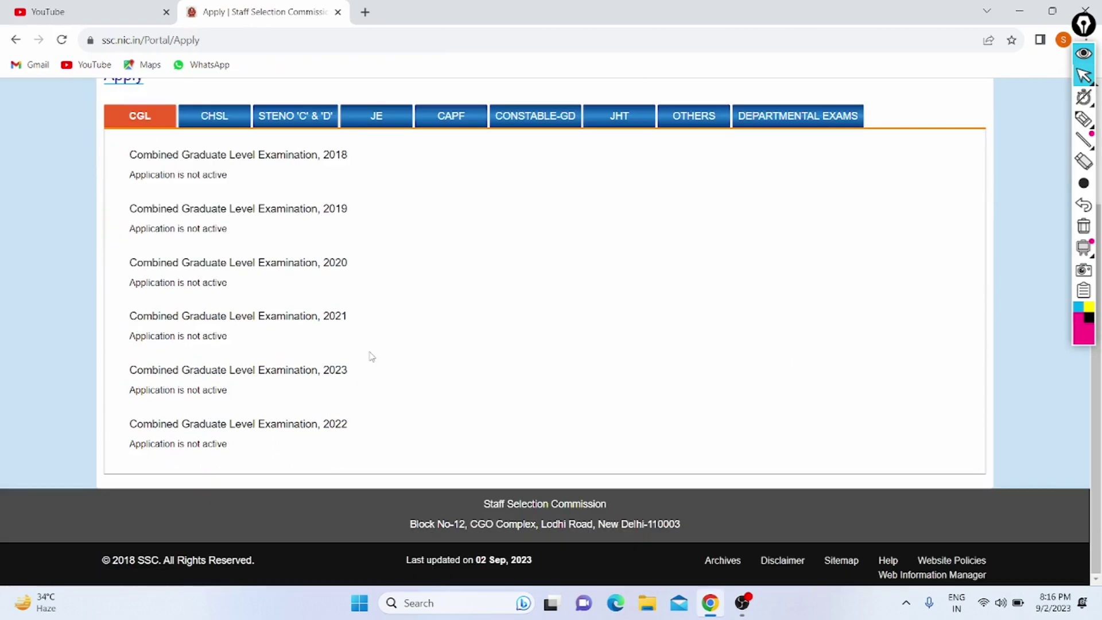
scroll(372, 357, up, 3)
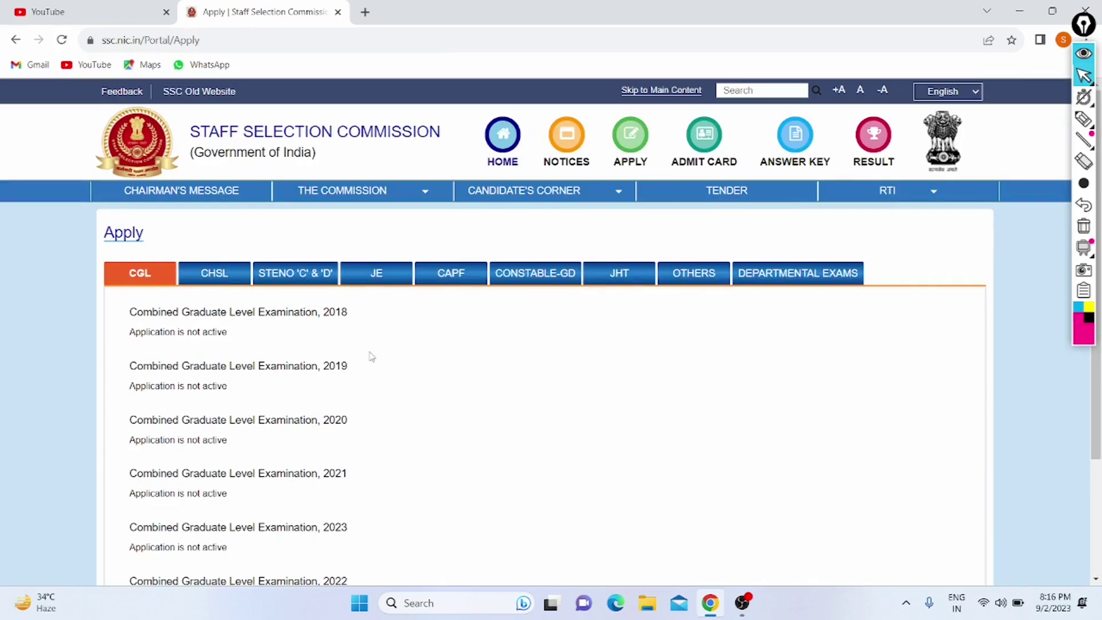
click(7, 43)
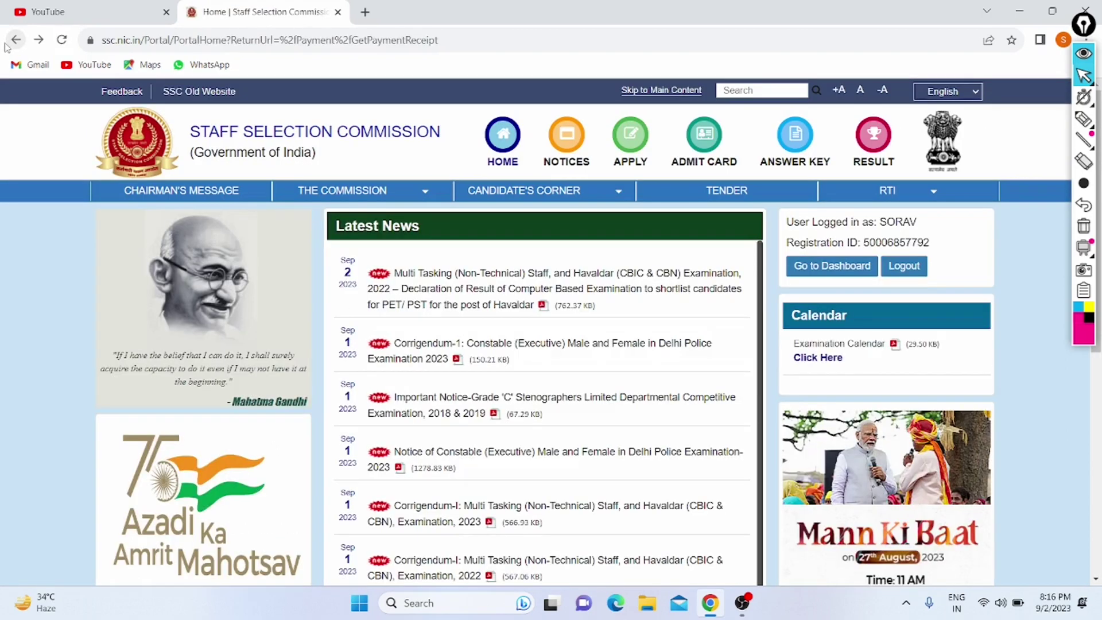